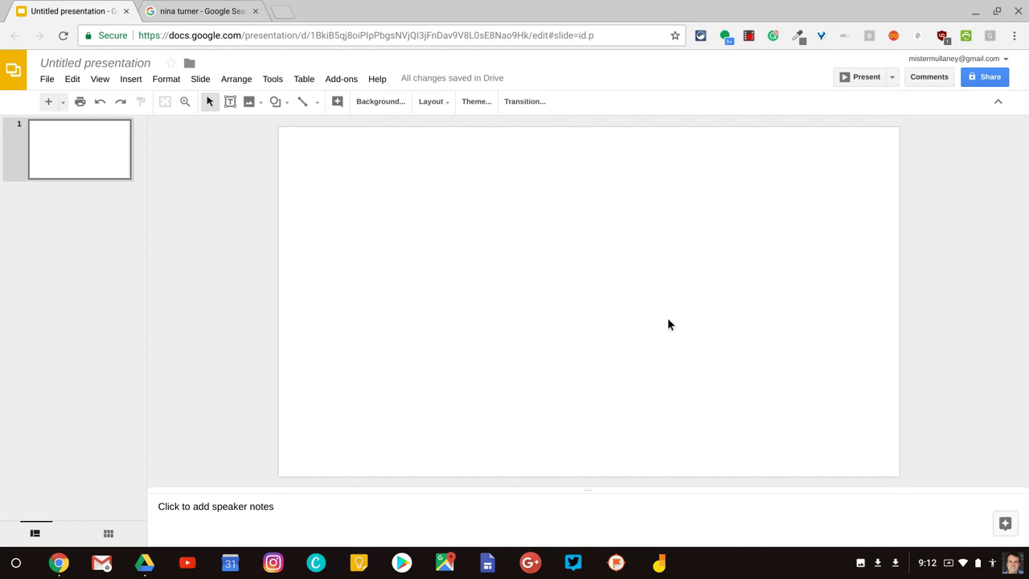
# Step: Open the Google Images search panel via Insert > Image > Search the web
pyautogui.click(645, 319)
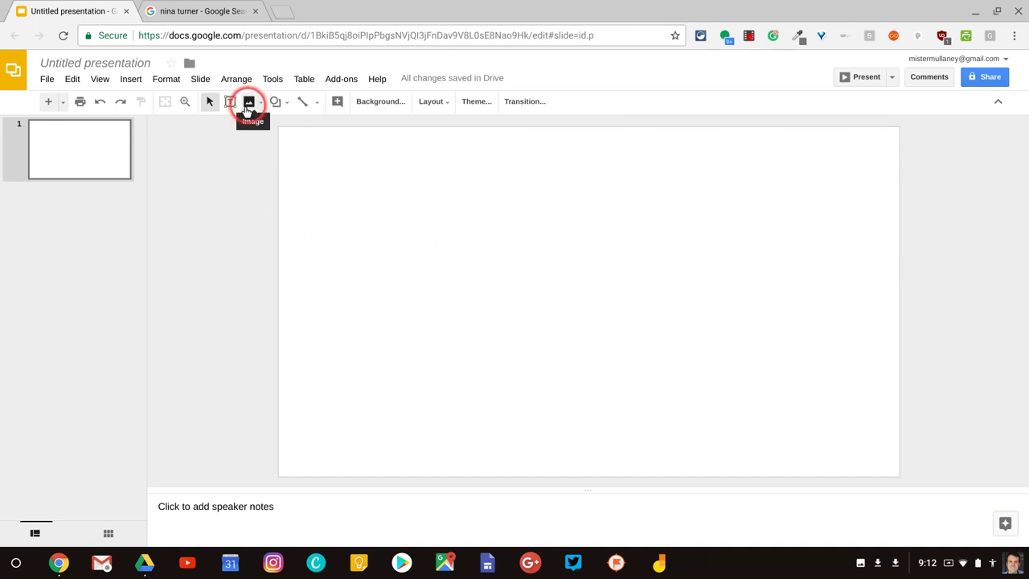
pyautogui.click(135, 79)
pyautogui.moveTo(151, 139)
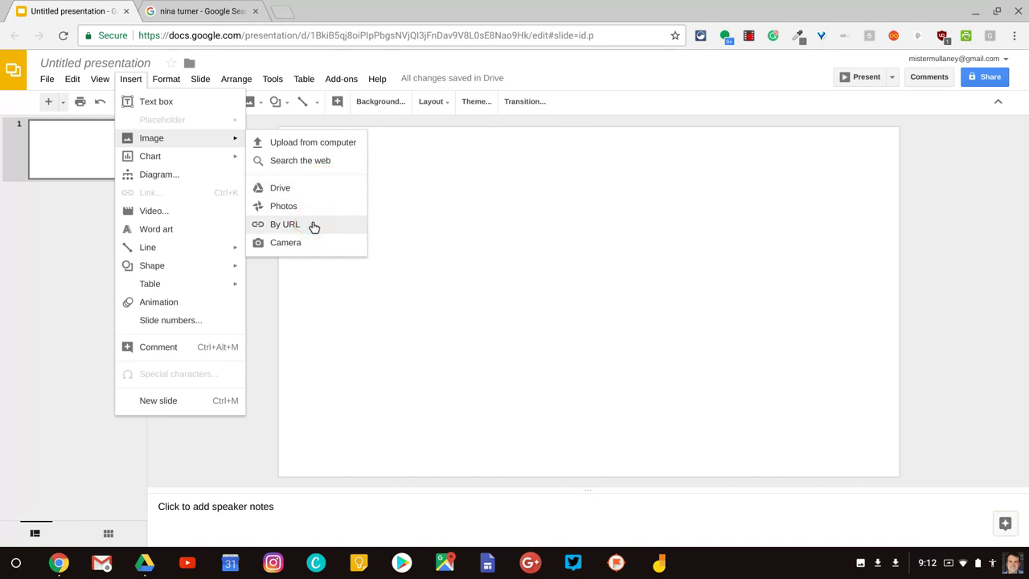
pyautogui.click(309, 243)
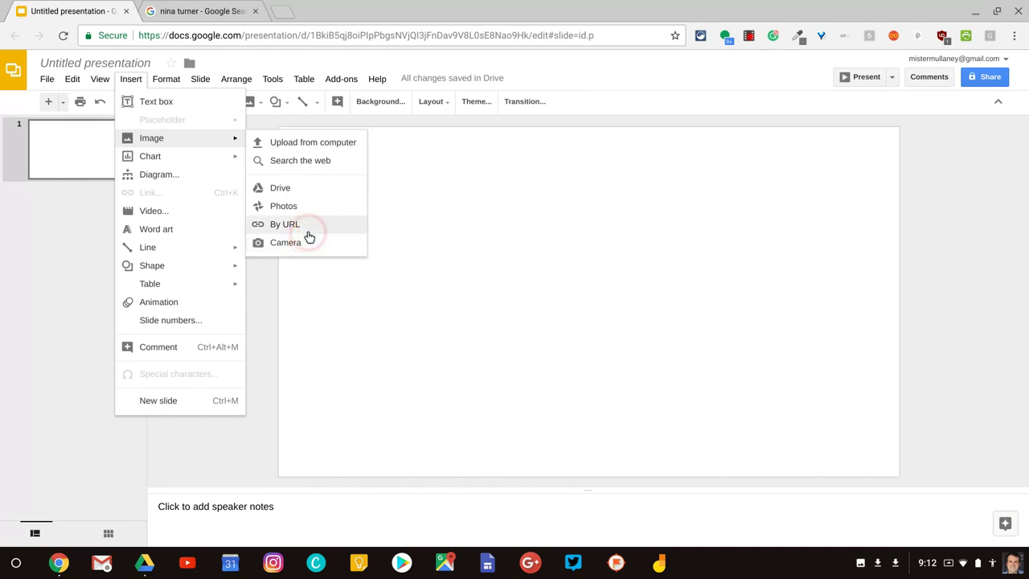
pyautogui.click(321, 163)
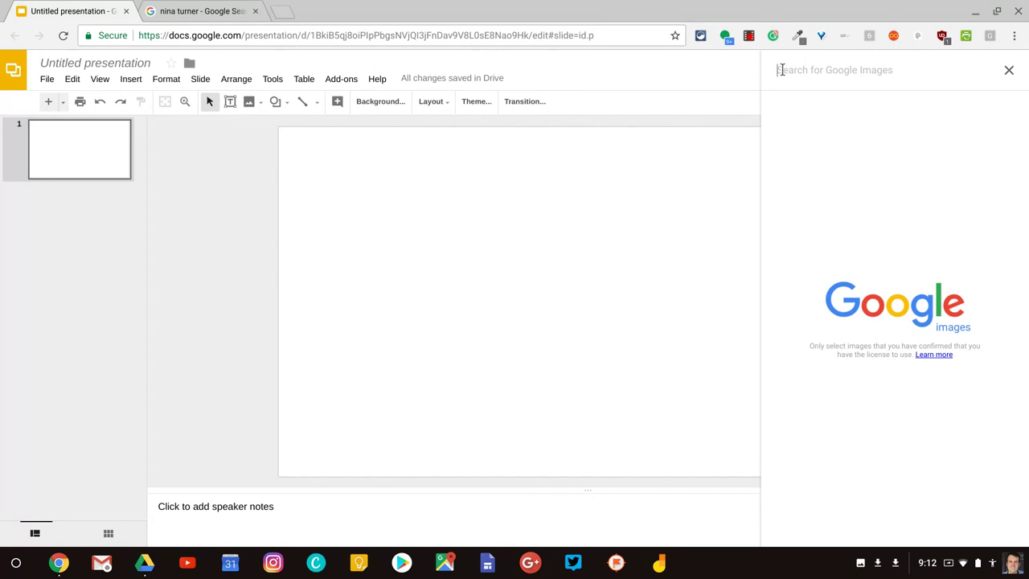
# Step: Run a Google Images search for the speaker's name in the side panel
pyautogui.write('nina tu')
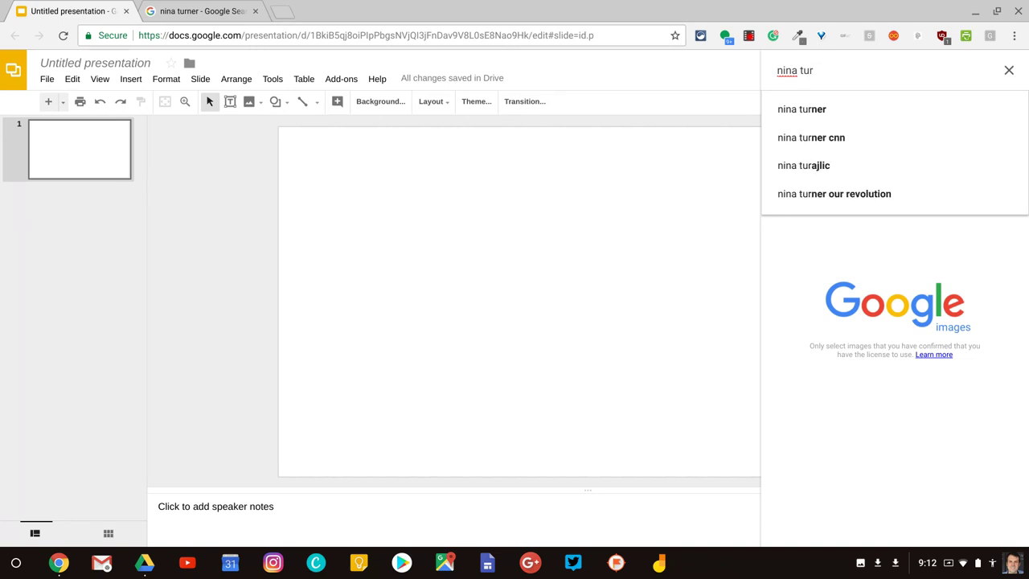
pyautogui.write('r')
pyautogui.press('Return')
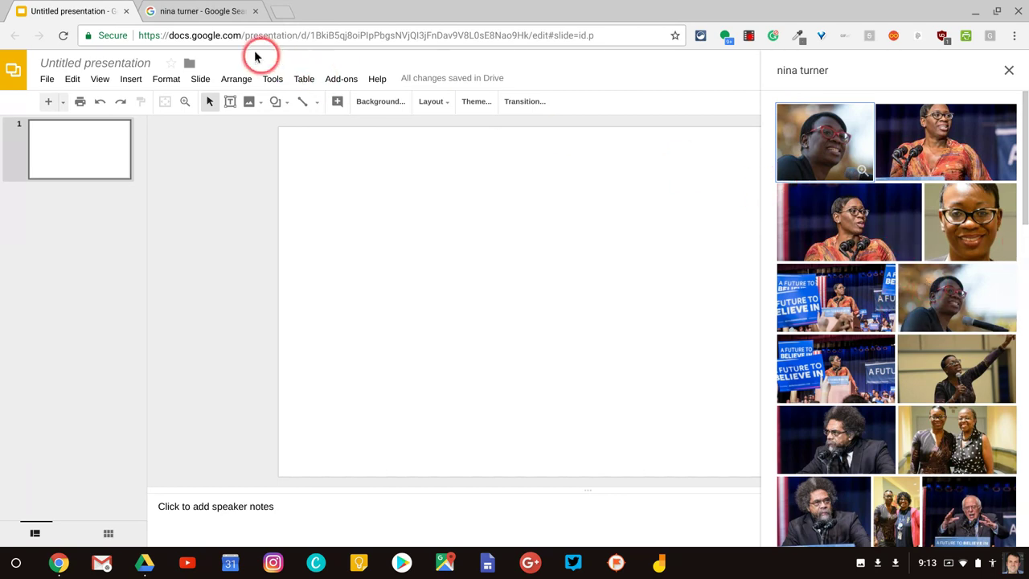
# Step: Switch to the Google Search tab showing the speaker's images labeled for reuse
pyautogui.click(205, 11)
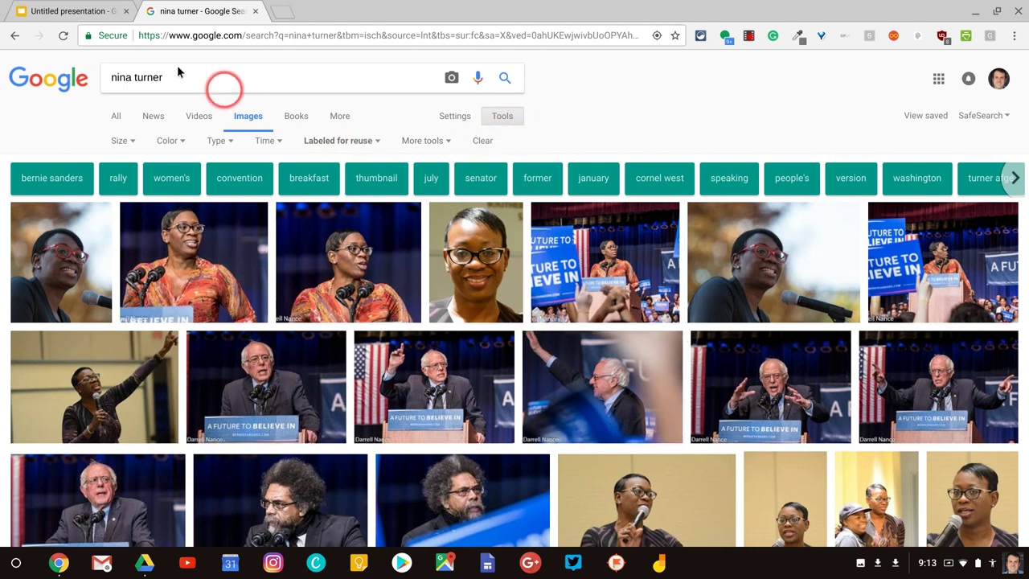
# Step: Insert the lectern photo with campaign signs and shrink it to about half size
pyautogui.click(80, 11)
pyautogui.click(643, 158)
pyautogui.click(838, 139)
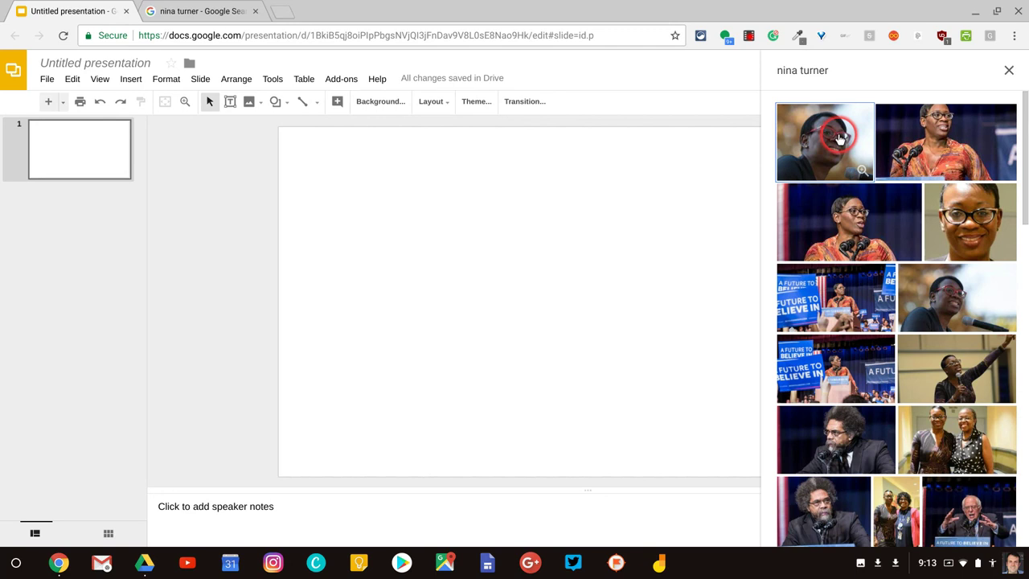
pyautogui.click(966, 256)
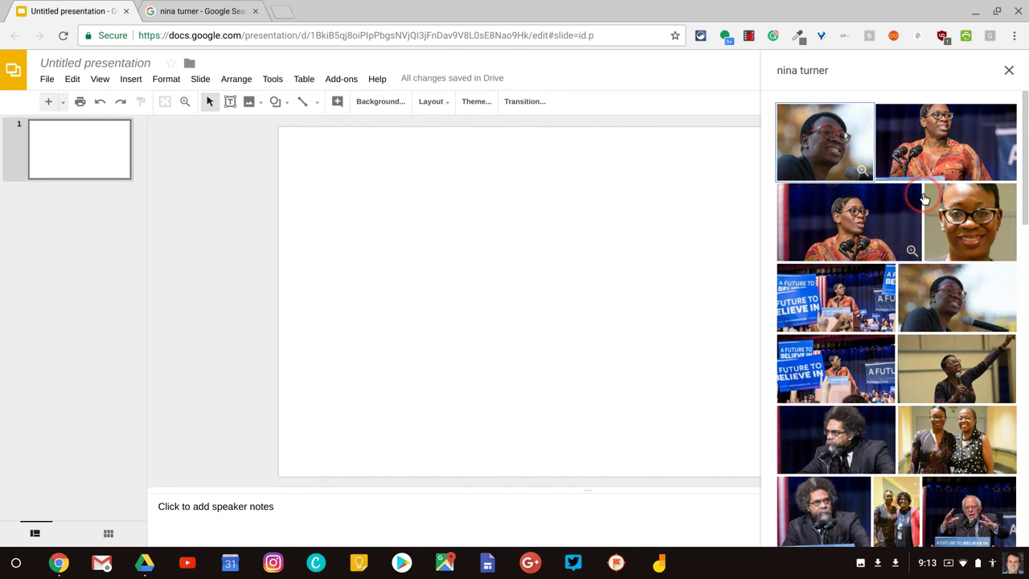
pyautogui.click(856, 304)
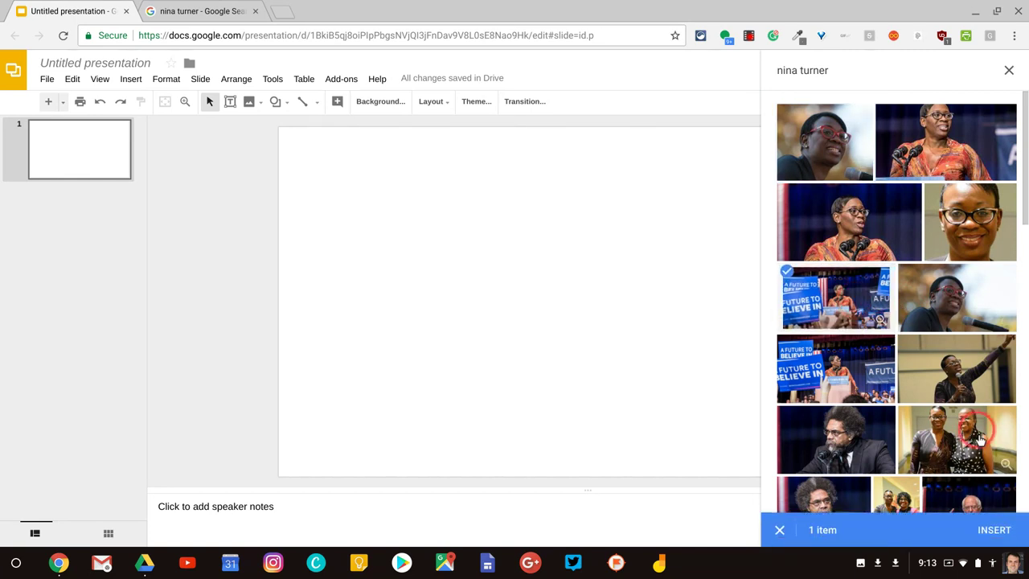
pyautogui.click(977, 530)
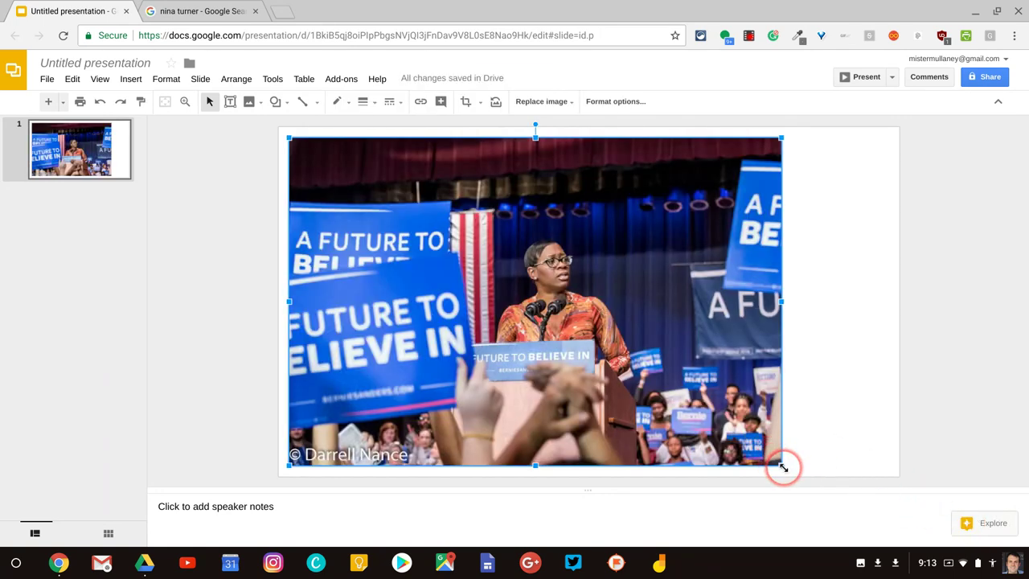
pyautogui.moveTo(782, 466); pyautogui.dragTo(632, 297)
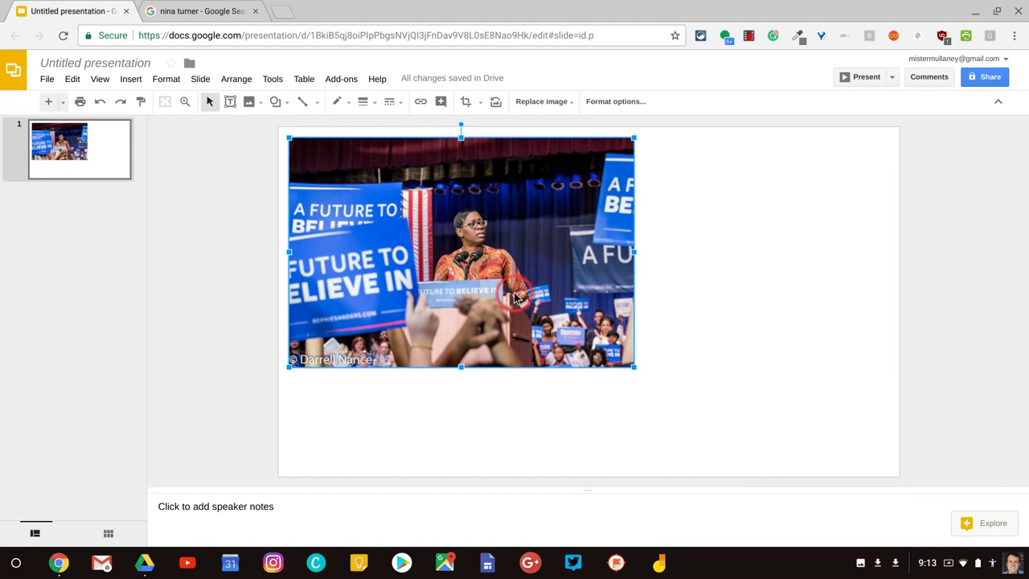
# Step: Open the photo's alt text and enter the speaker's name plus 'speaking at lectern' as title
pyautogui.click(125, 87)
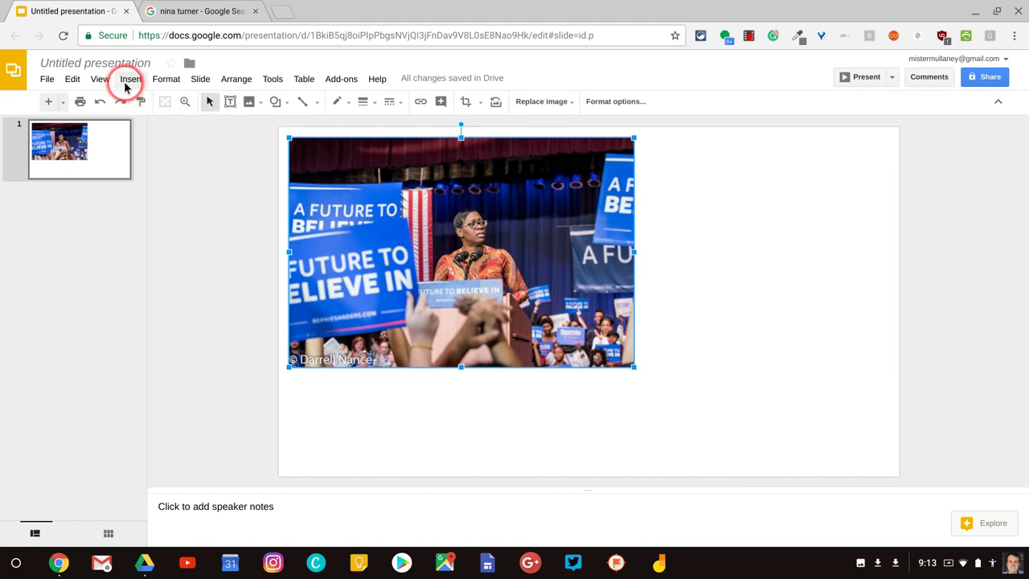
pyautogui.click(127, 81)
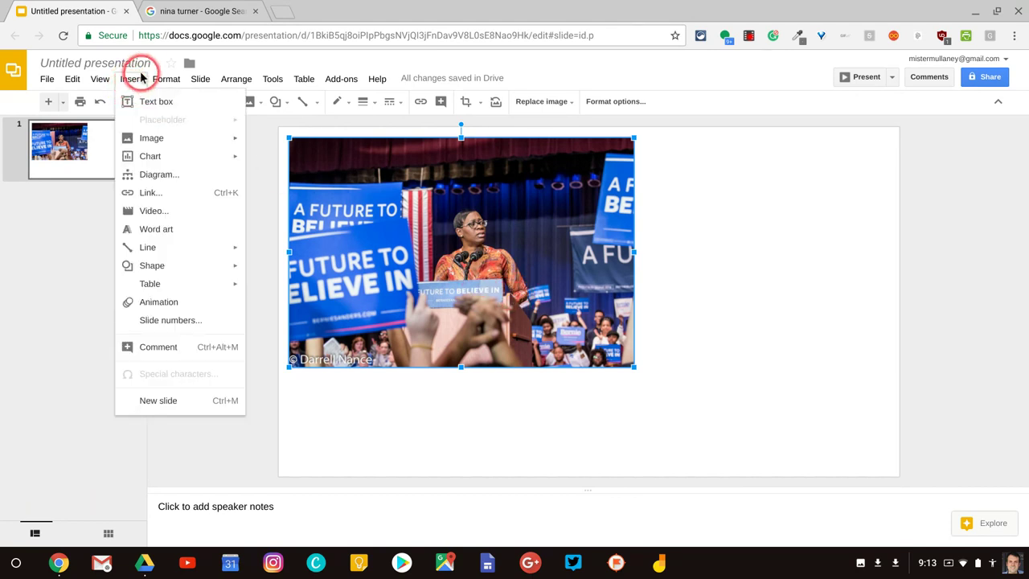
pyautogui.moveTo(165, 77)
pyautogui.click(197, 489)
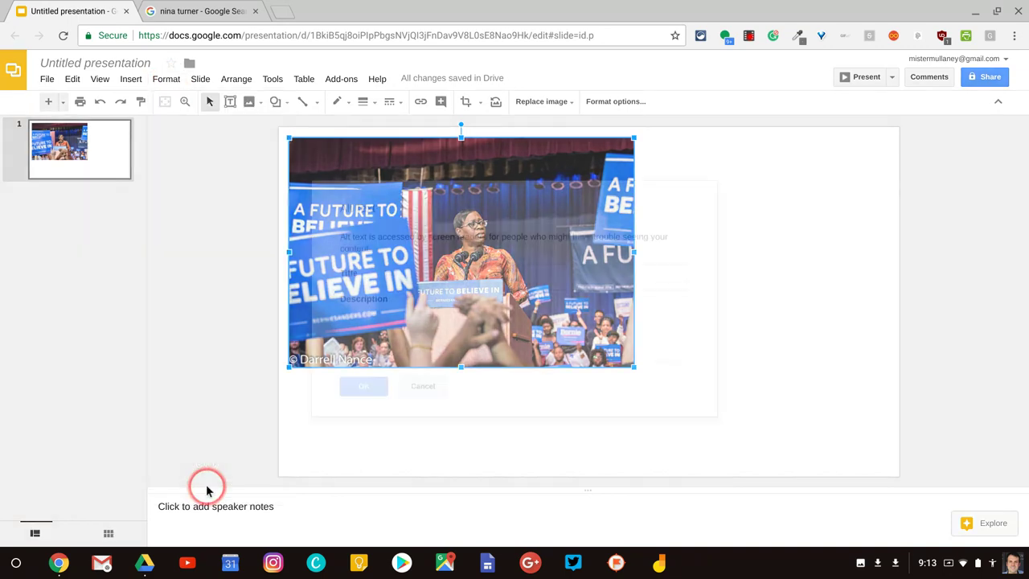
pyautogui.click(470, 274)
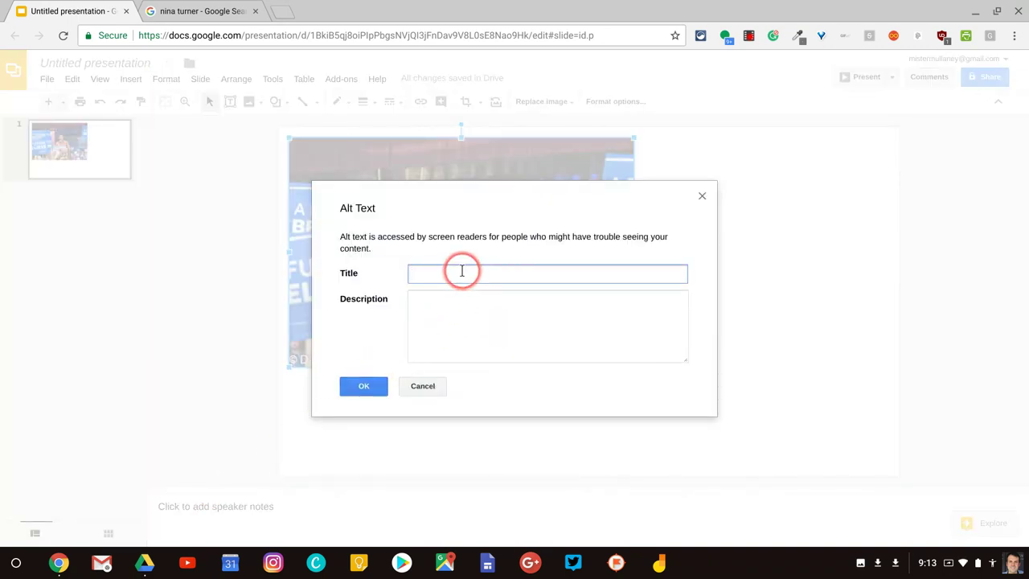
pyautogui.write('Nina Turner speaking at lectern')
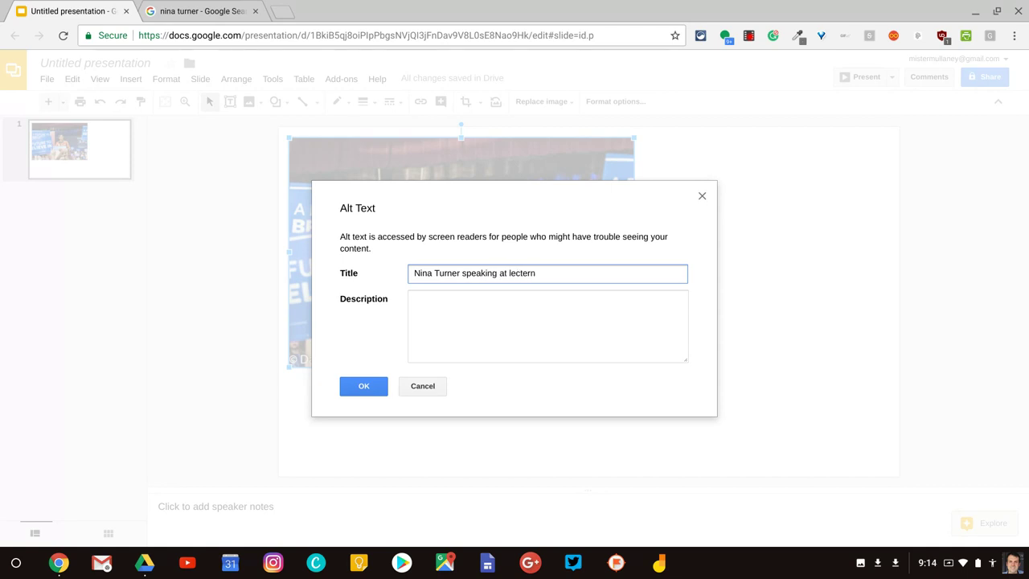
# Step: Copy the alt-text title into the Description field and save the alt text
pyautogui.tripleClick(481, 271)
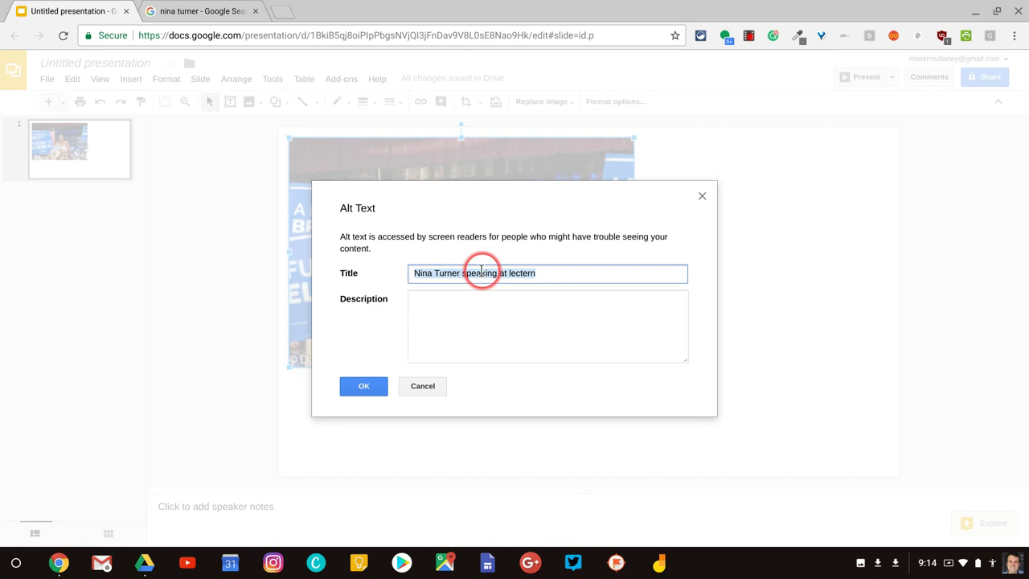
pyautogui.rightClick(481, 271)
pyautogui.click(495, 291)
pyautogui.click(478, 310)
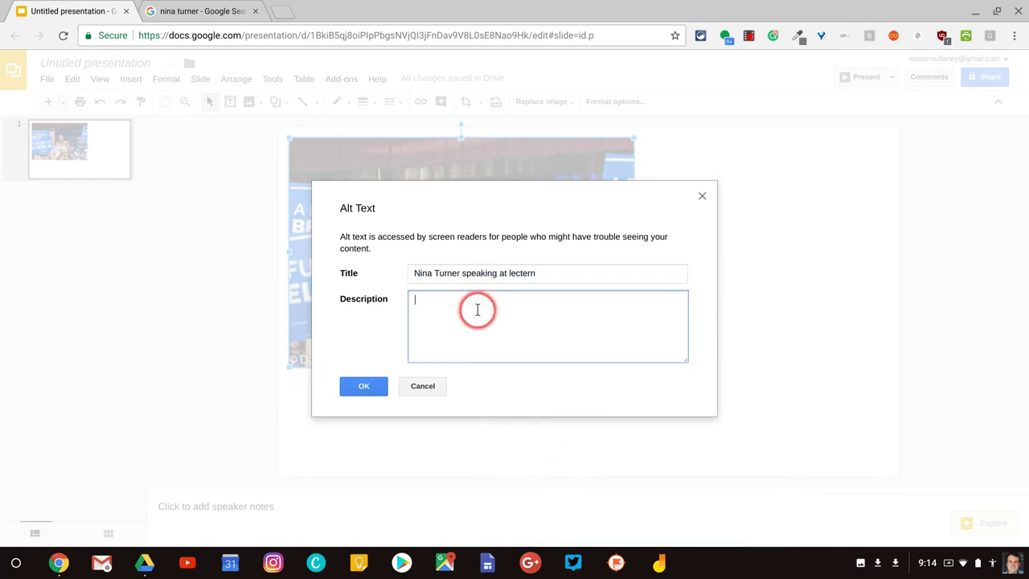
pyautogui.rightClick(478, 309)
pyautogui.click(523, 137)
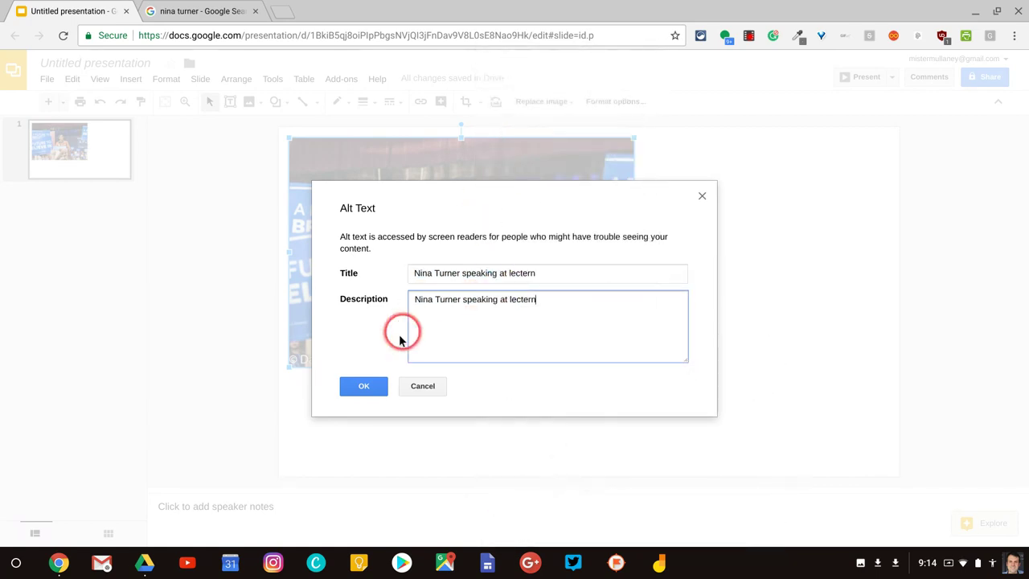
pyautogui.click(365, 384)
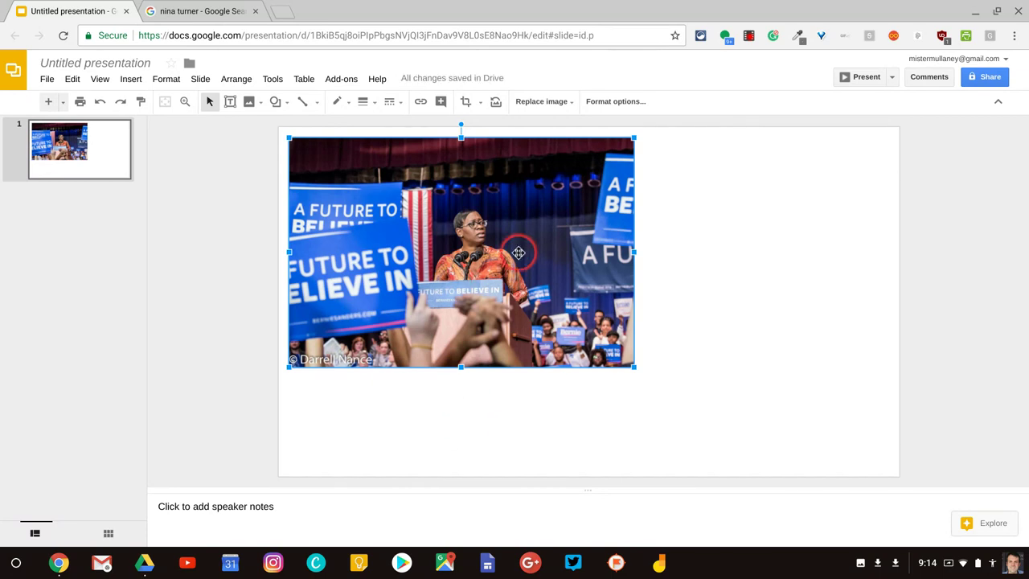
# Step: Select the rally photo and switch it into crop mode
pyautogui.click(643, 349)
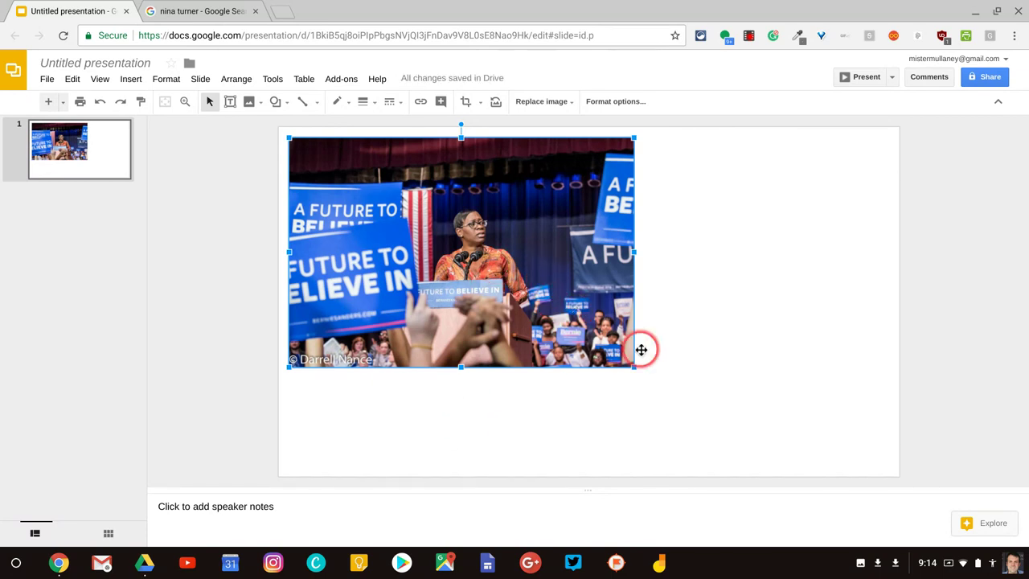
pyautogui.click(513, 276)
pyautogui.click(497, 280)
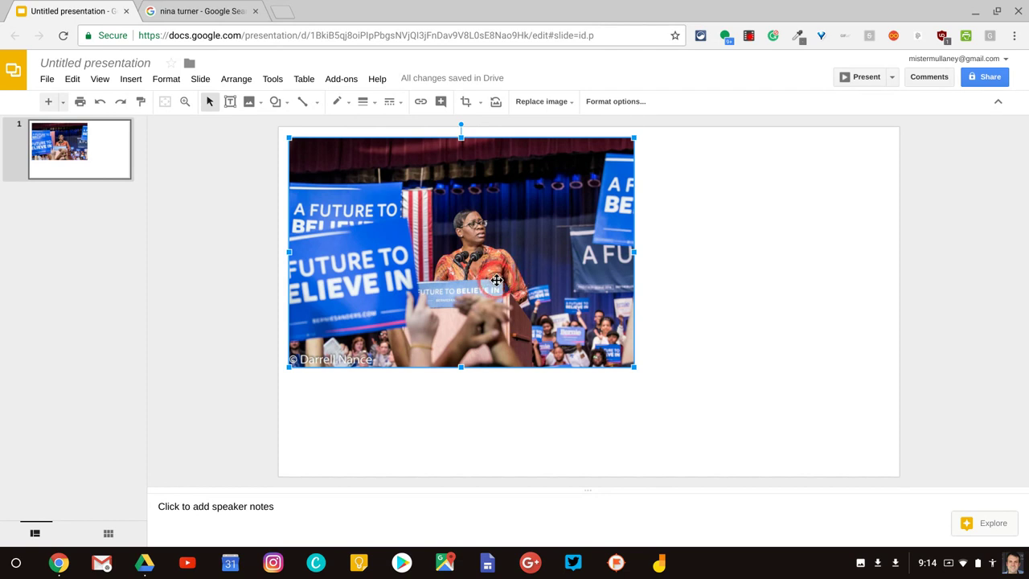
pyautogui.click(601, 361)
pyautogui.click(485, 293)
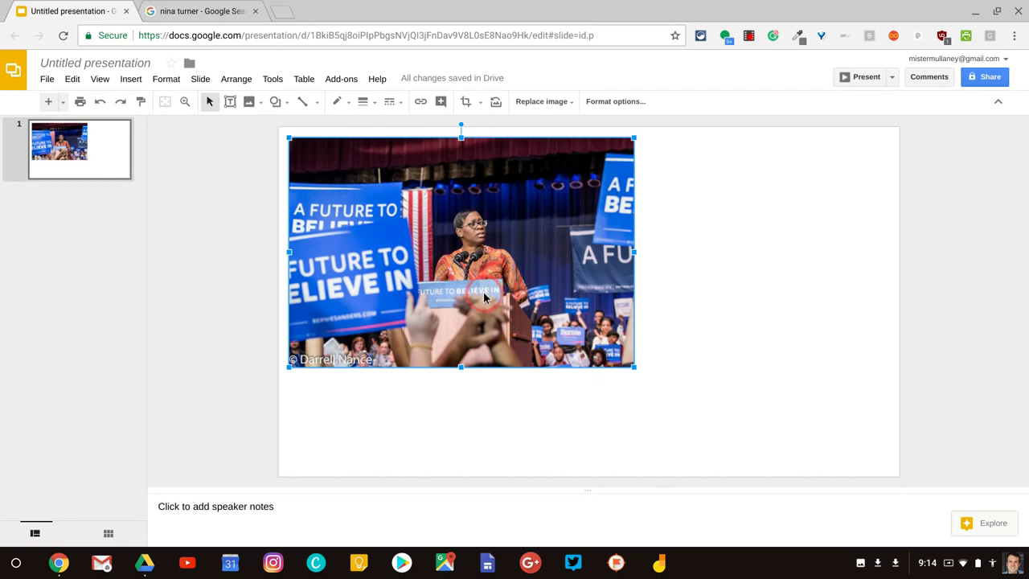
pyautogui.doubleClick(484, 293)
# Step: Trim the right and left sides to leave a portrait strip of the speaker, then apply
pyautogui.click(629, 252)
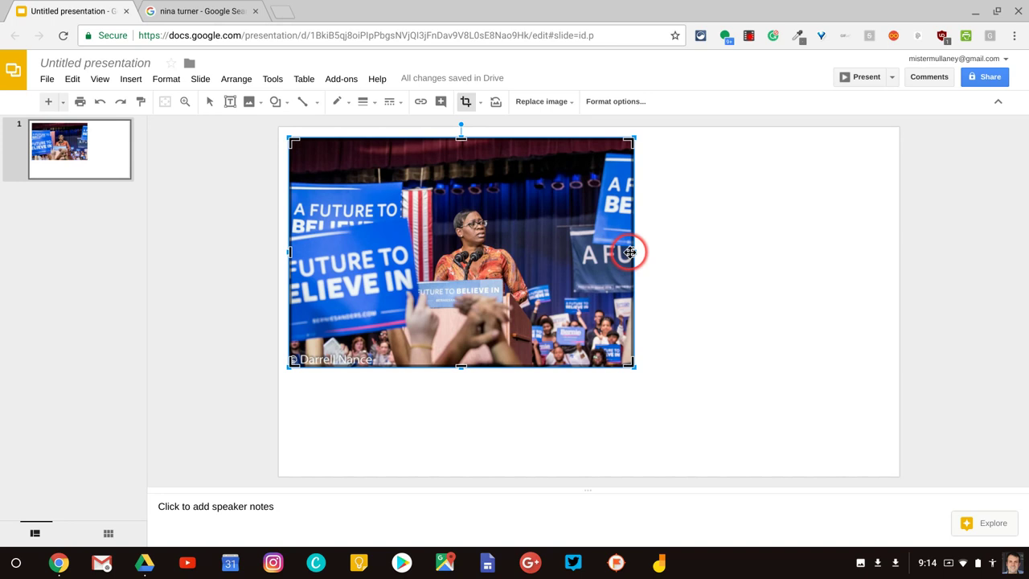
pyautogui.moveTo(628, 253); pyautogui.dragTo(529, 252)
pyautogui.click(240, 248)
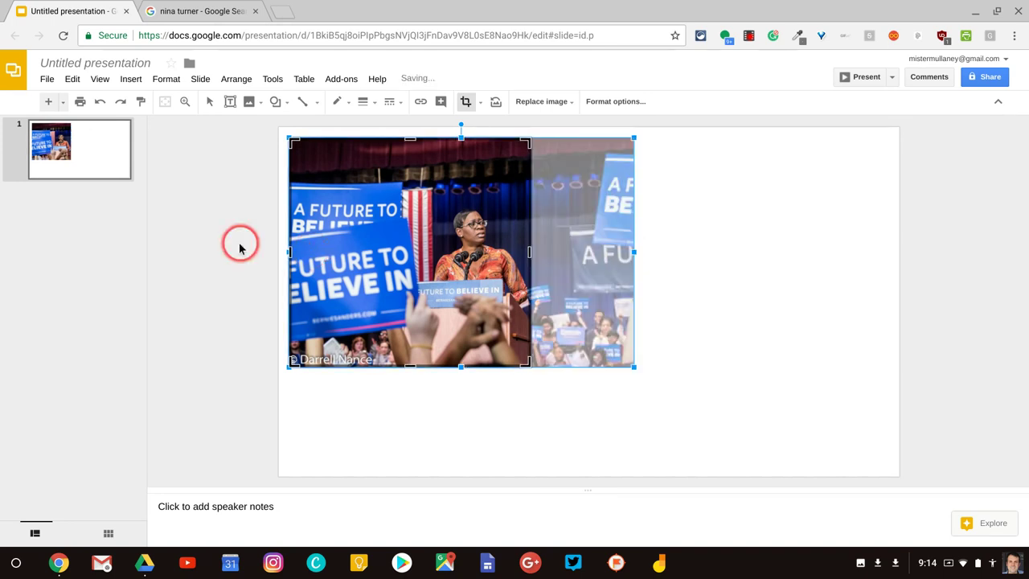
pyautogui.moveTo(289, 252); pyautogui.dragTo(420, 256)
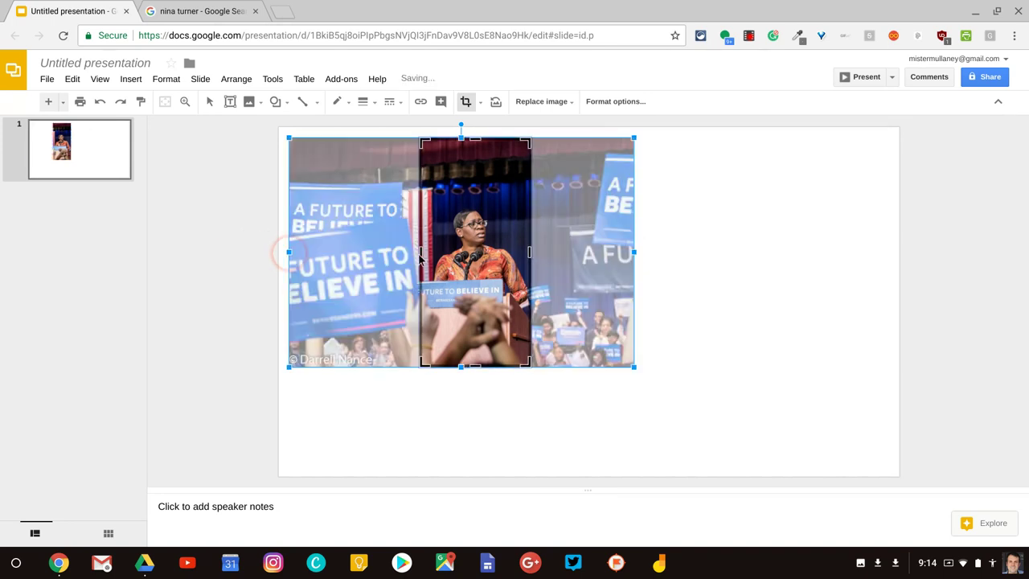
pyautogui.click(695, 273)
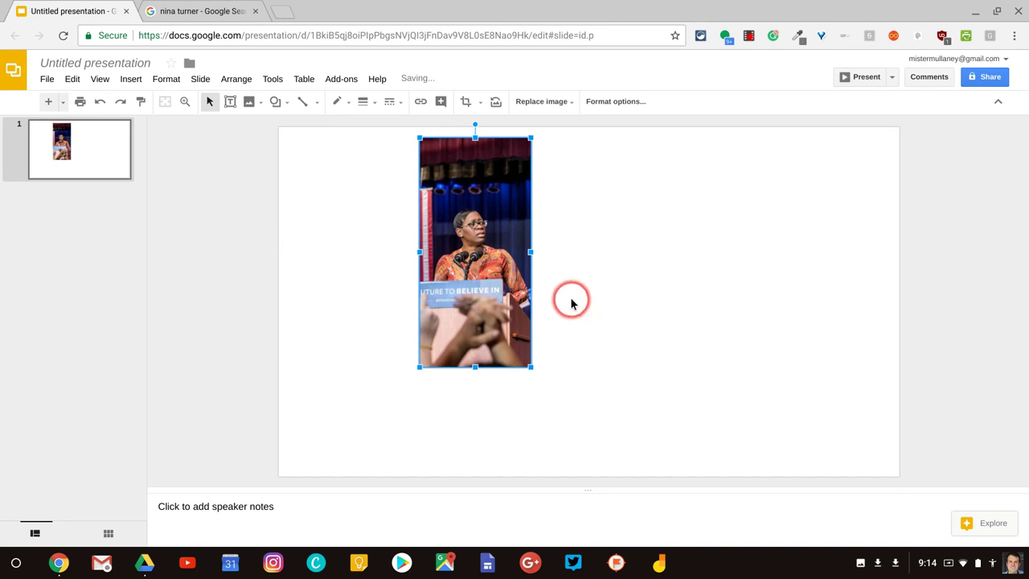
# Step: Give the photo a red border, after first trying black
pyautogui.click(344, 105)
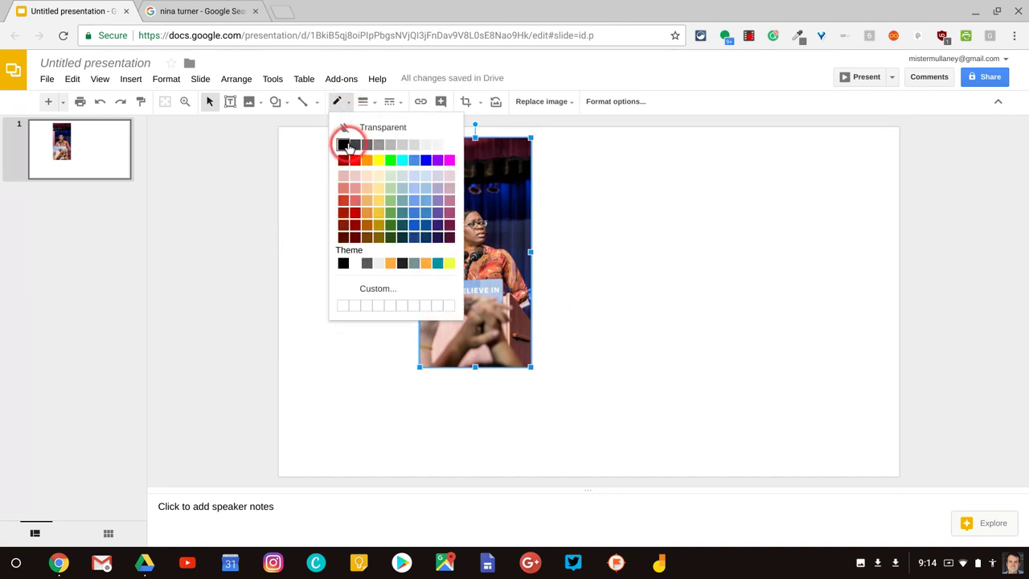
pyautogui.click(344, 145)
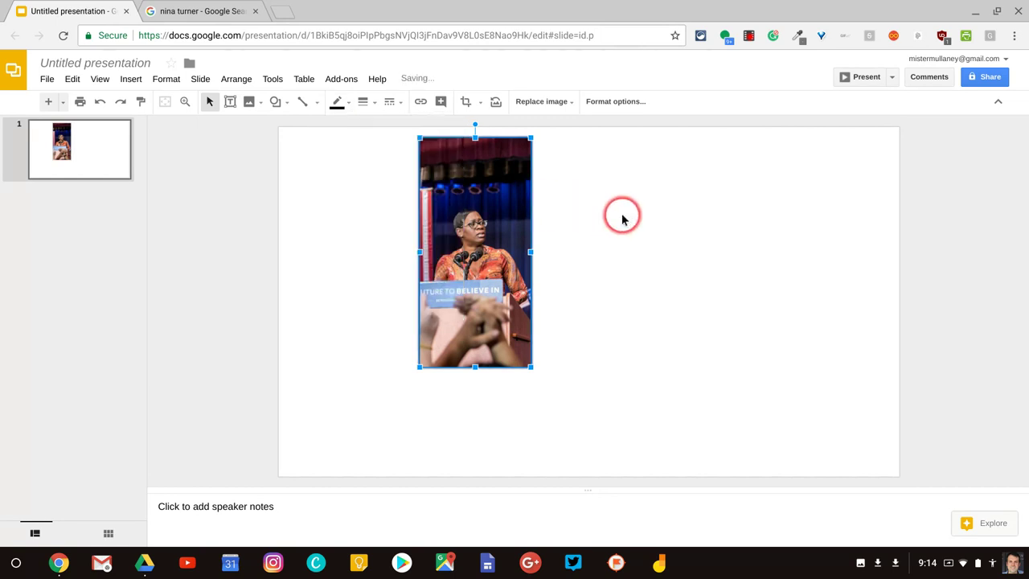
pyautogui.click(620, 216)
pyautogui.click(447, 172)
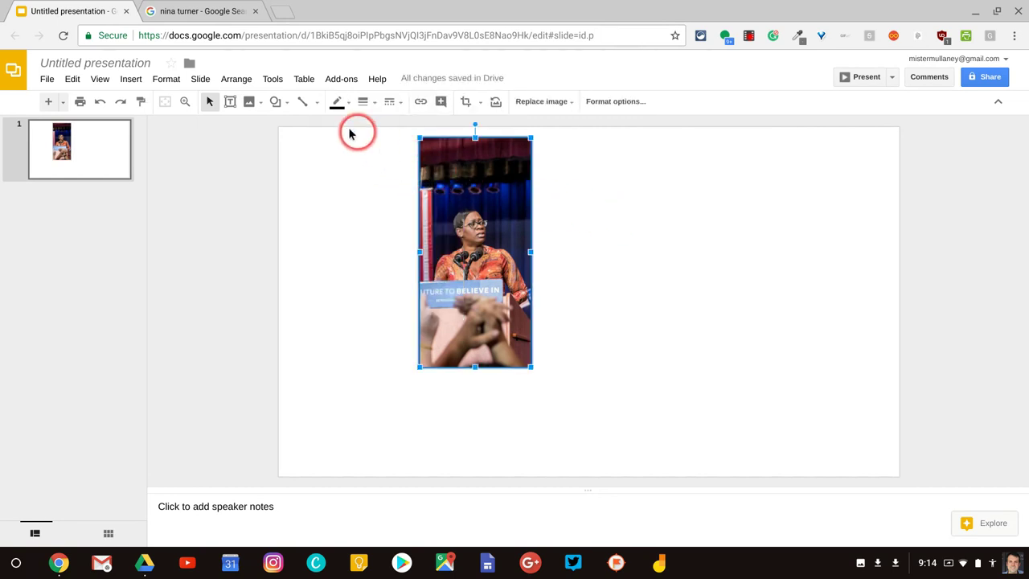
pyautogui.click(338, 103)
pyautogui.click(356, 159)
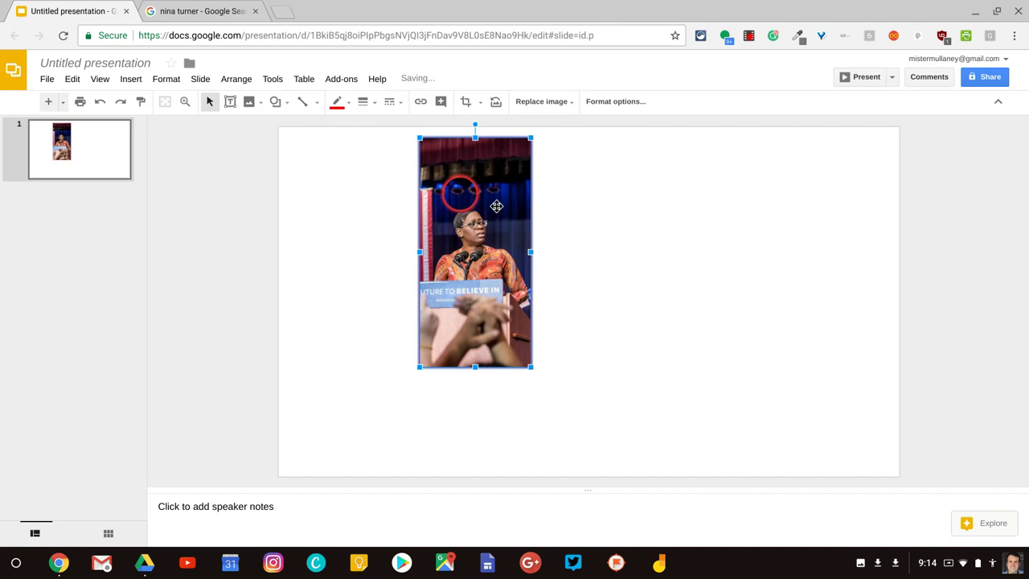
pyautogui.click(587, 250)
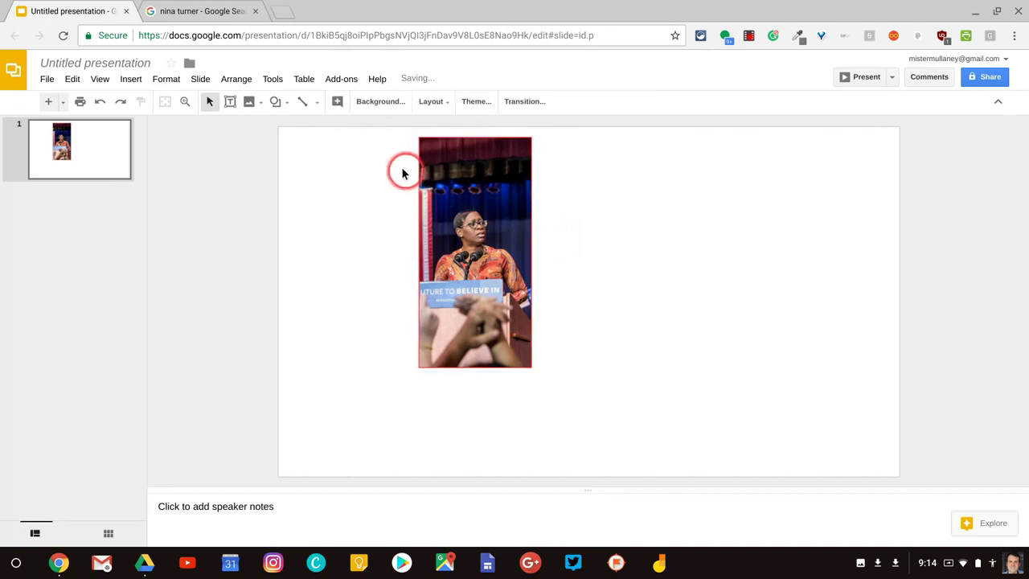
# Step: Set the border weight to 1px after trying 2px
pyautogui.click(465, 195)
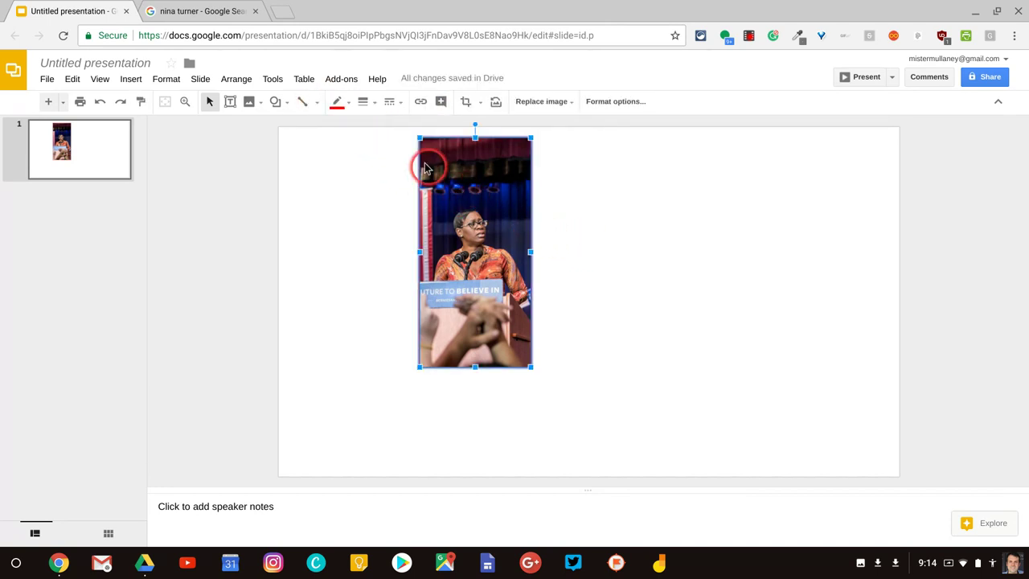
pyautogui.click(364, 102)
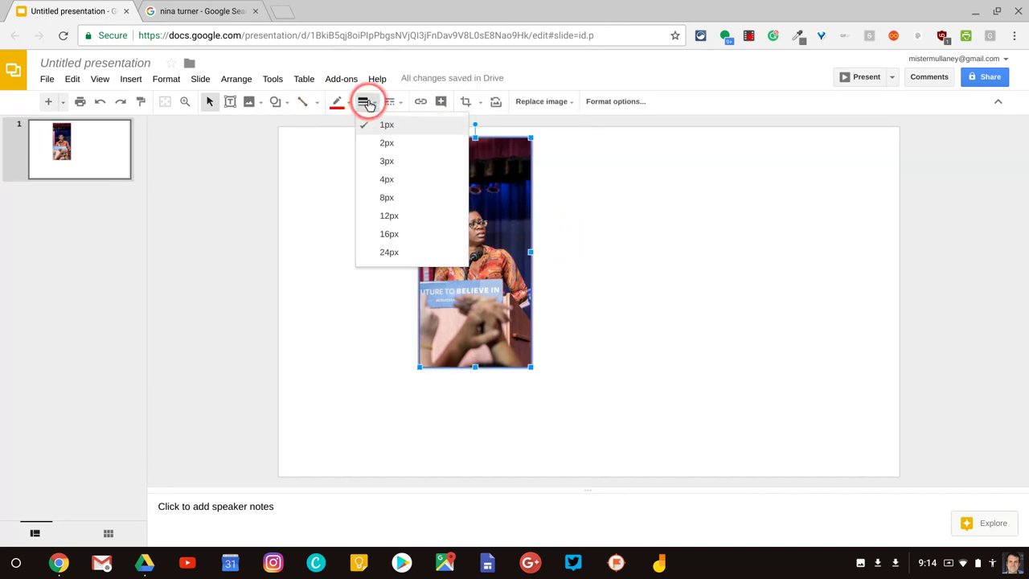
pyautogui.click(386, 142)
pyautogui.click(630, 249)
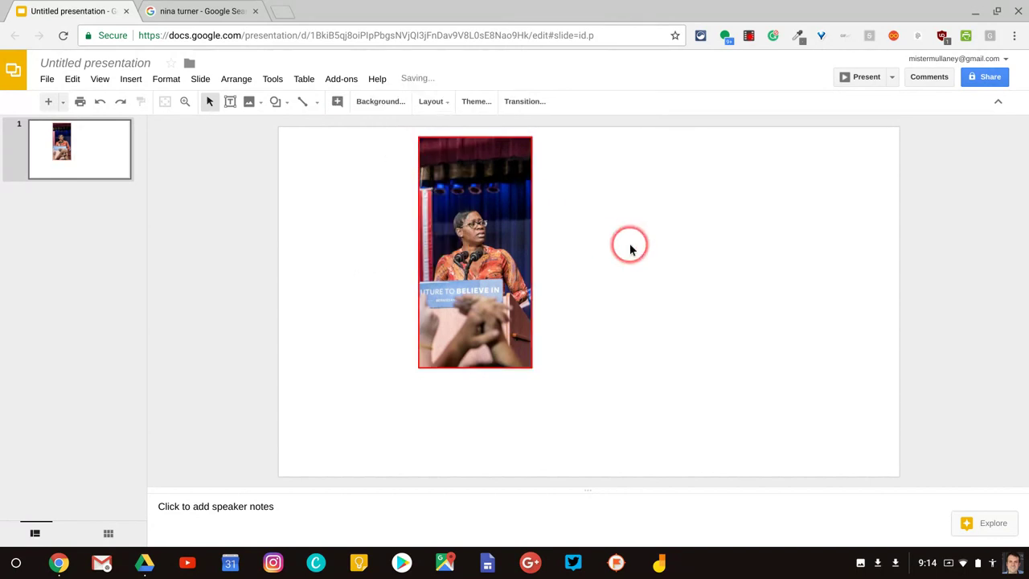
pyautogui.click(502, 246)
pyautogui.click(336, 101)
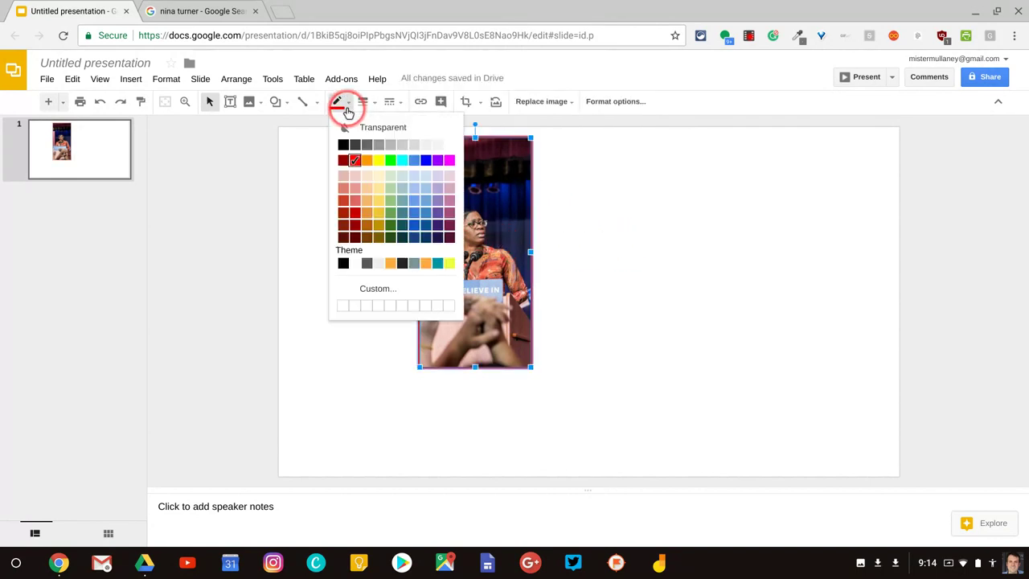
pyautogui.click(362, 101)
pyautogui.click(368, 122)
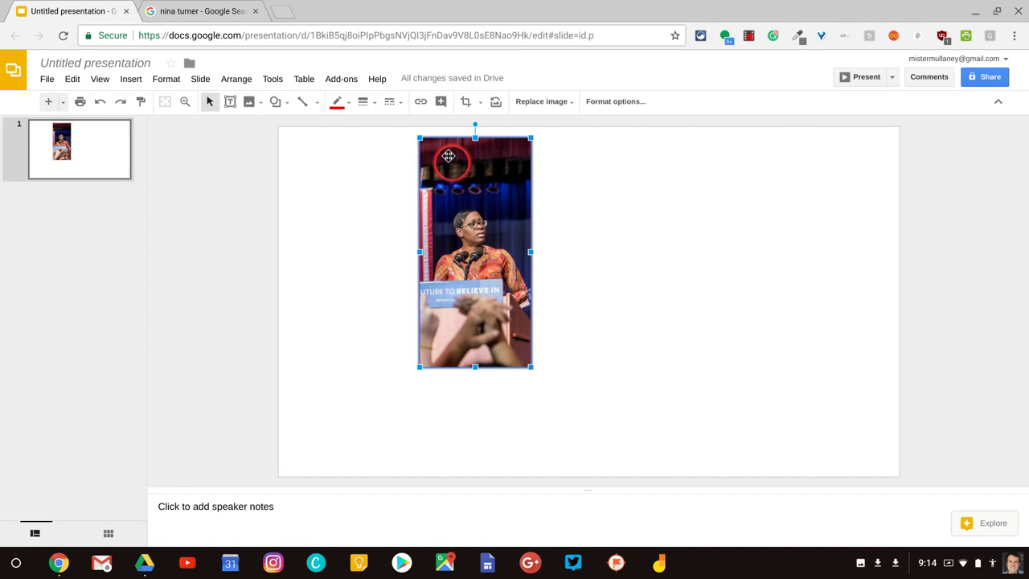
# Step: Link the photo to the speaker's official home page found by searching their name
pyautogui.click(421, 101)
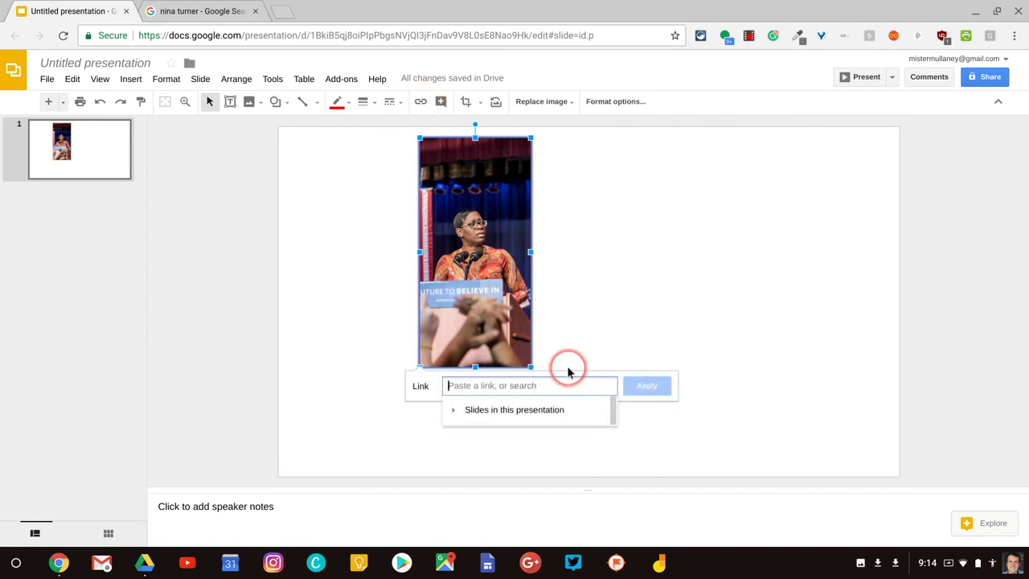
pyautogui.write('nina ')
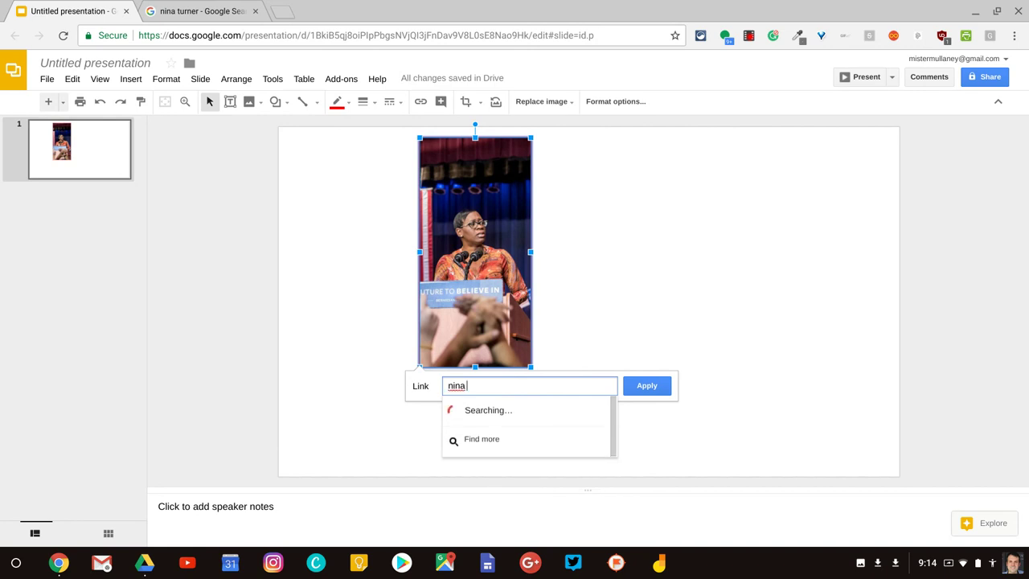
pyautogui.write('turn')
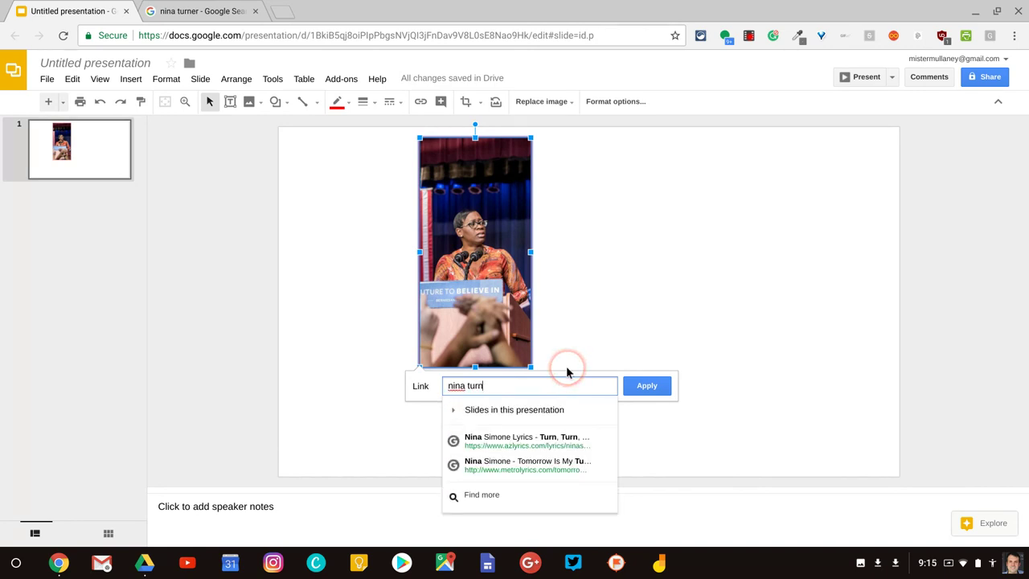
pyautogui.write('er')
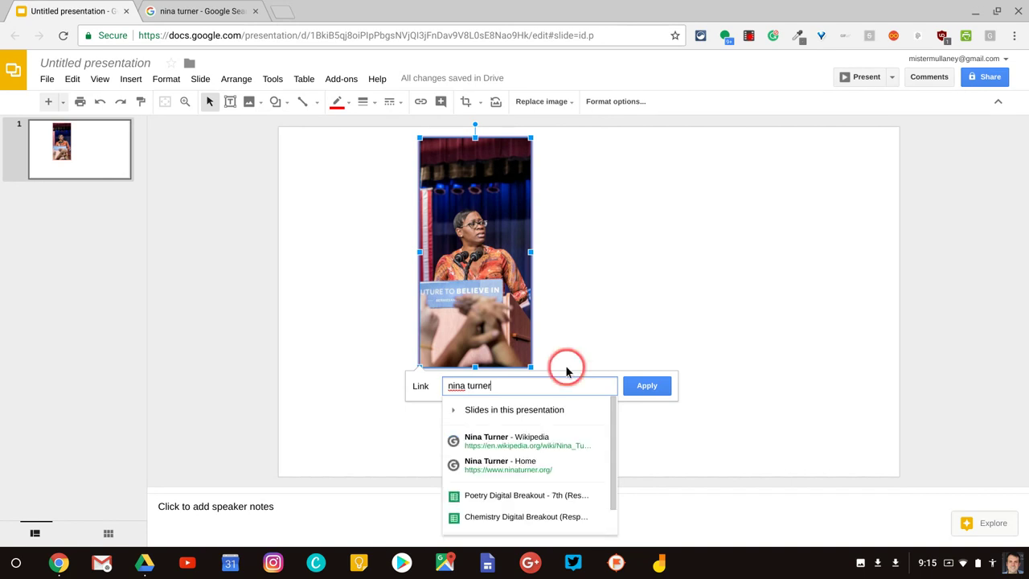
pyautogui.click(525, 469)
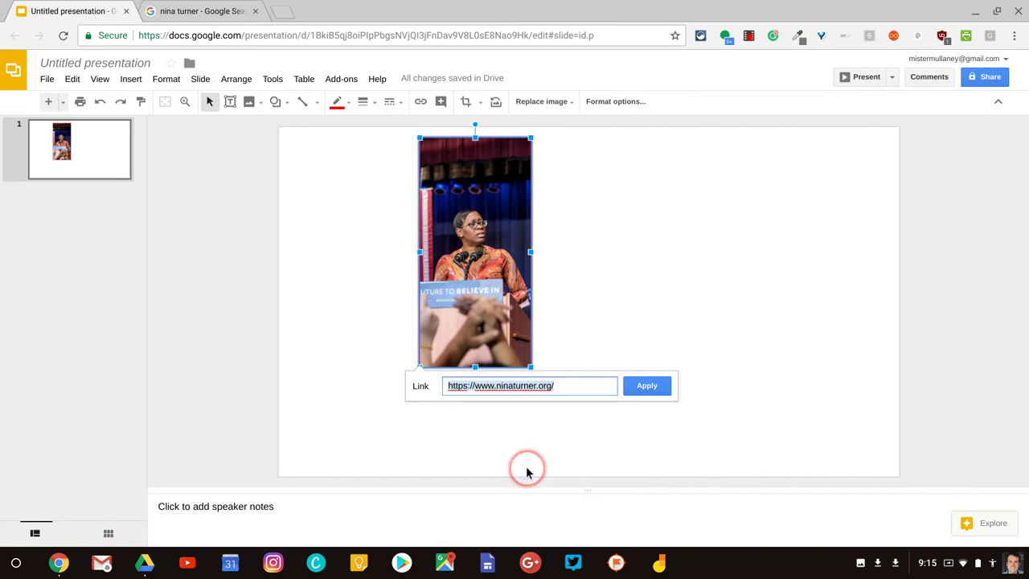
pyautogui.click(650, 389)
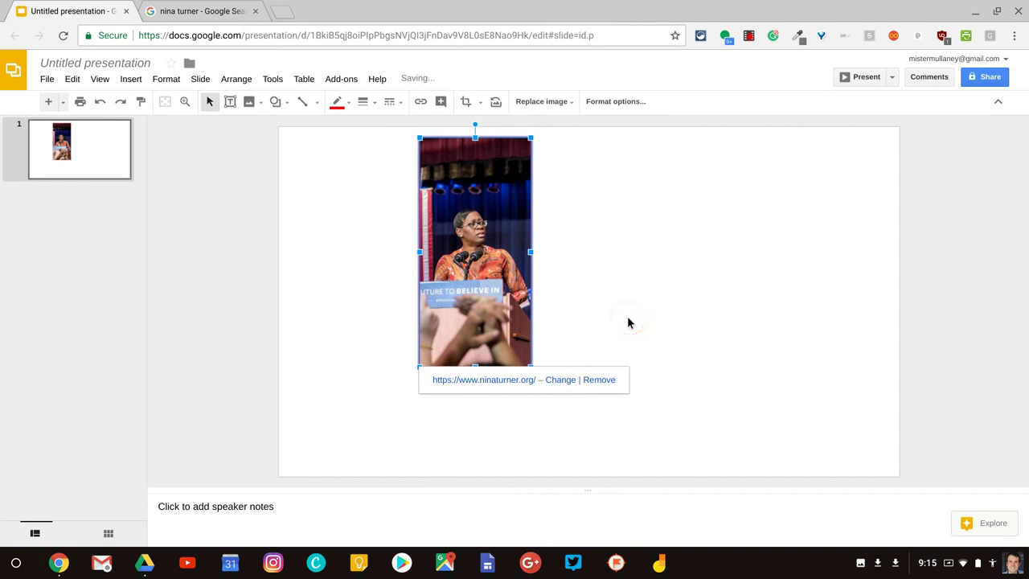
# Step: Open the photo's Format options and look through the Recolor and Adjustments sections
pyautogui.click(497, 232)
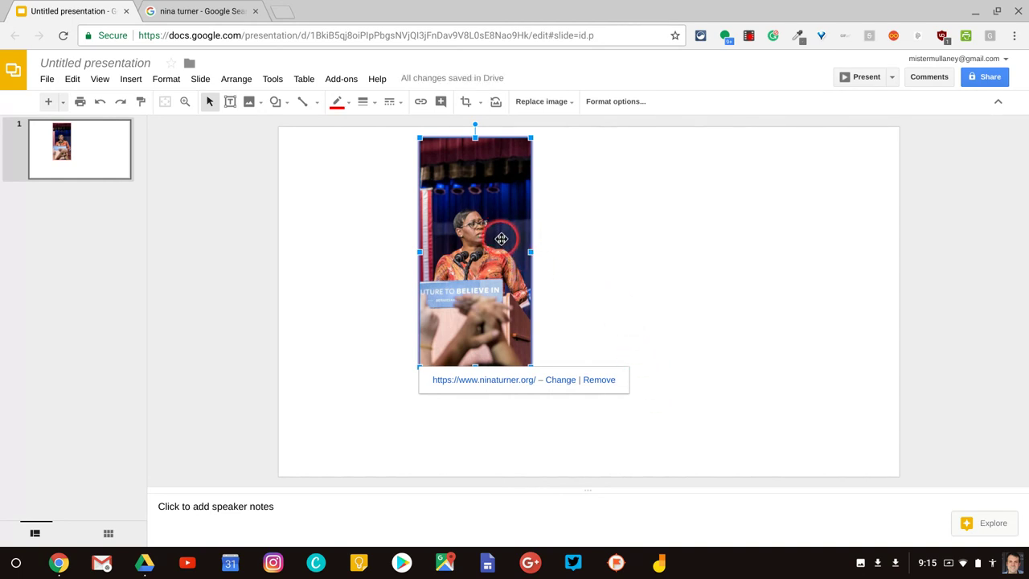
pyautogui.click(616, 105)
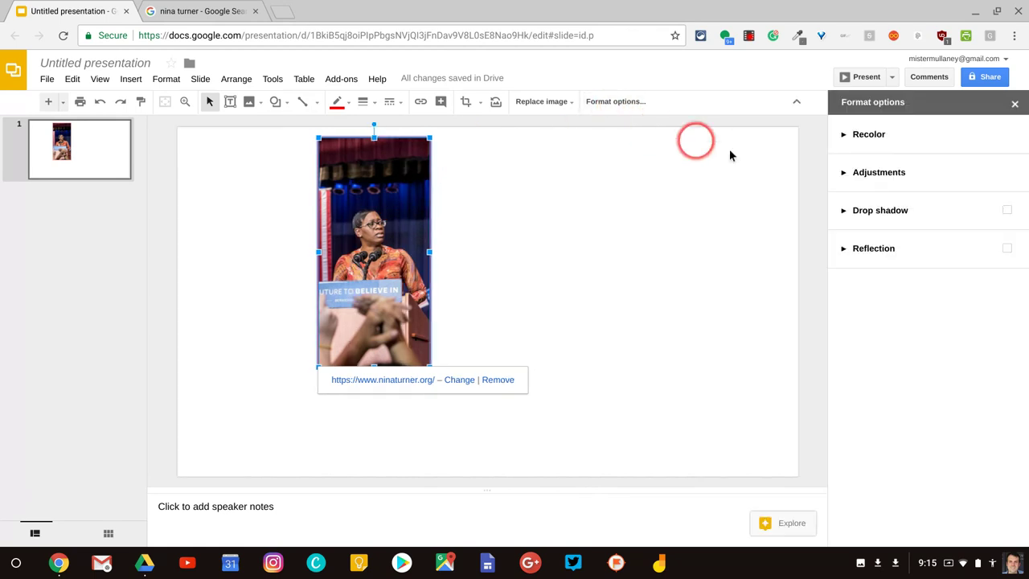
pyautogui.click(871, 134)
pyautogui.click(879, 204)
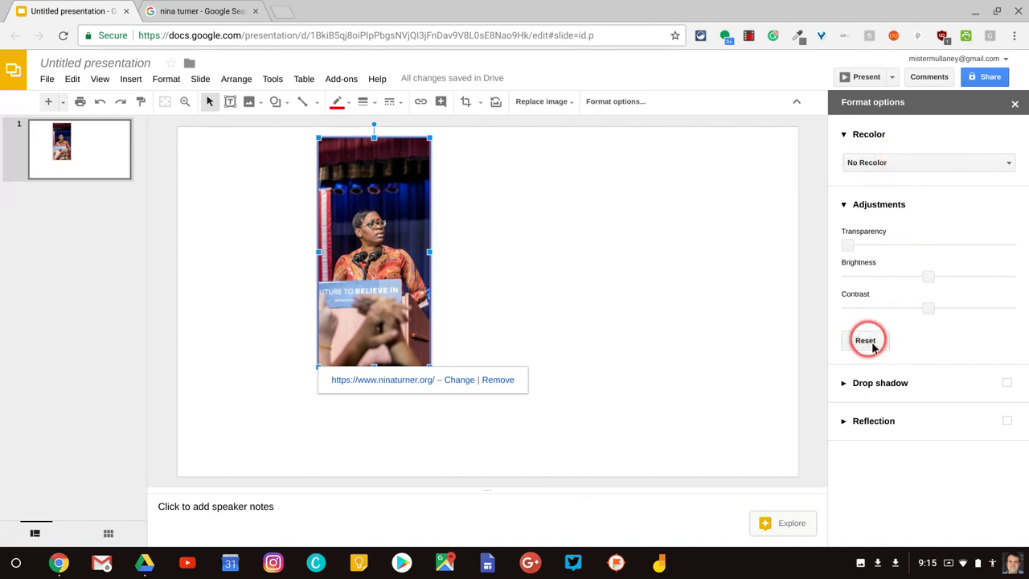
pyautogui.click(897, 137)
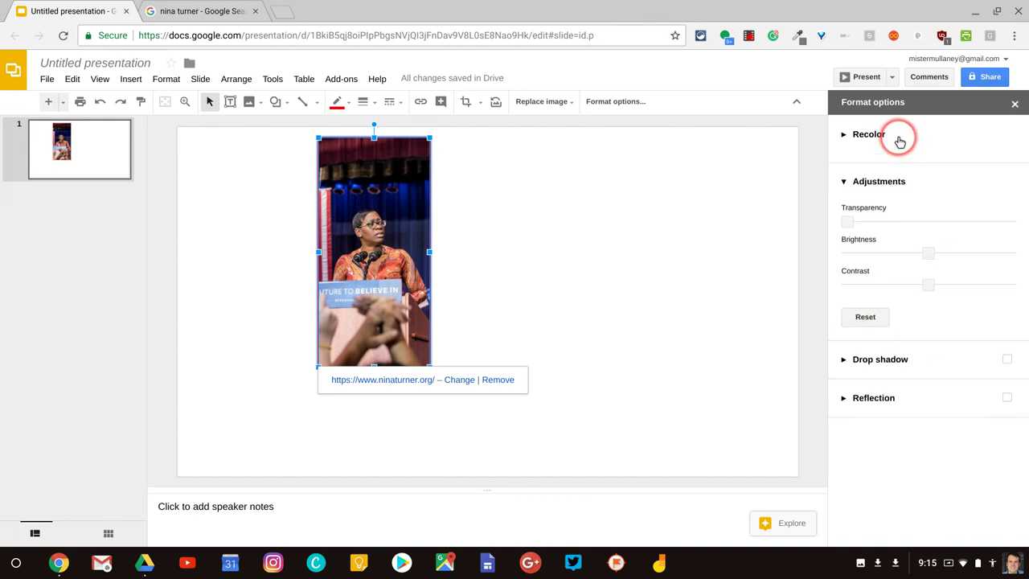
pyautogui.click(887, 174)
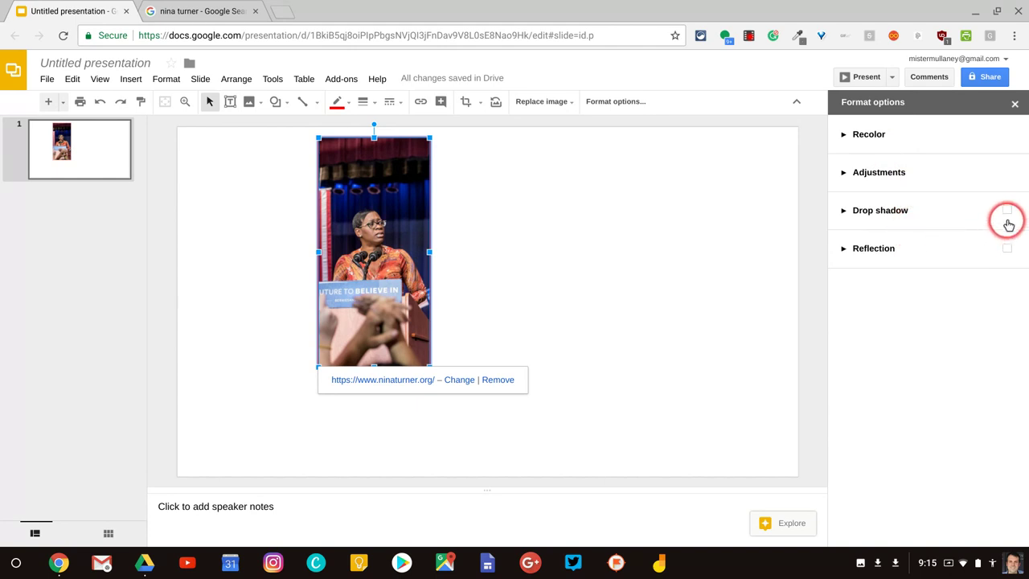
# Step: Turn on a black drop shadow and increase its distance from the photo
pyautogui.click(1007, 212)
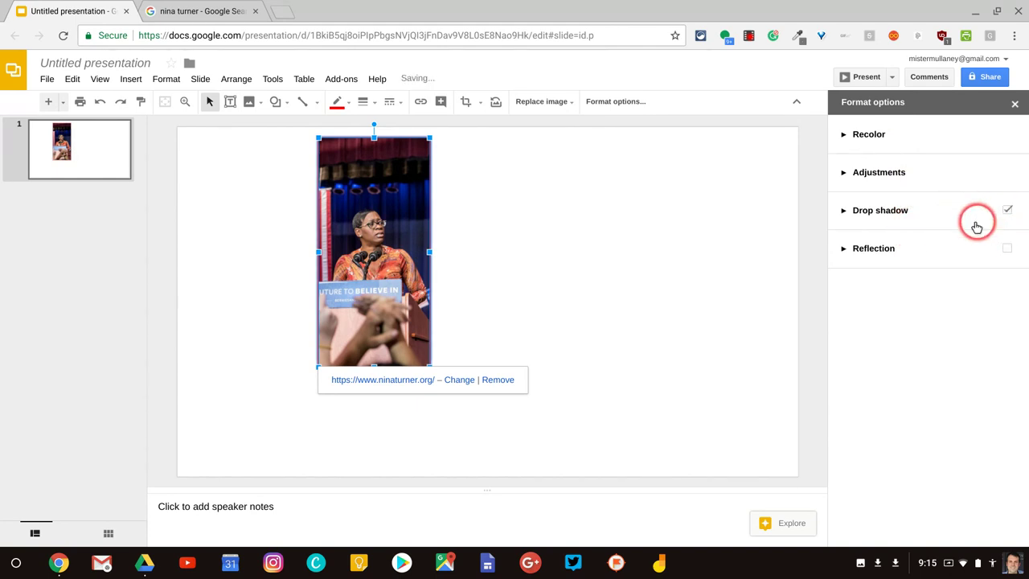
pyautogui.click(938, 218)
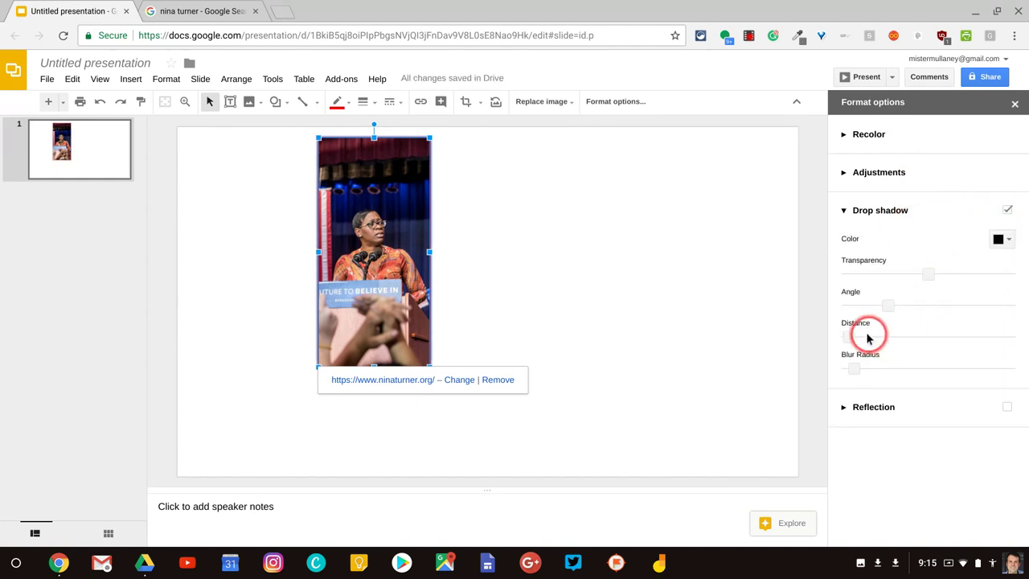
pyautogui.moveTo(857, 341); pyautogui.dragTo(876, 340)
pyautogui.click(689, 298)
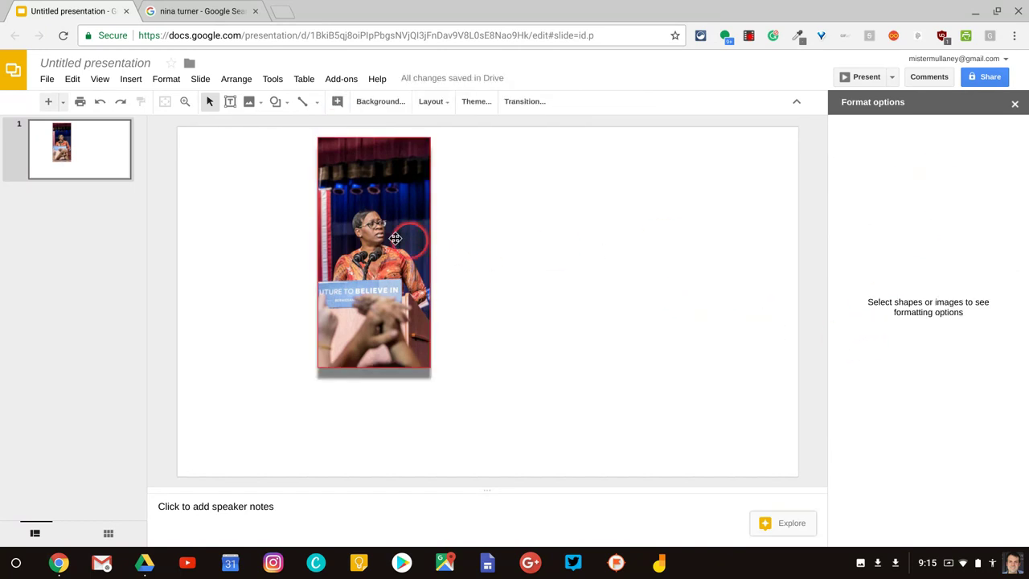
pyautogui.click(367, 234)
pyautogui.click(498, 301)
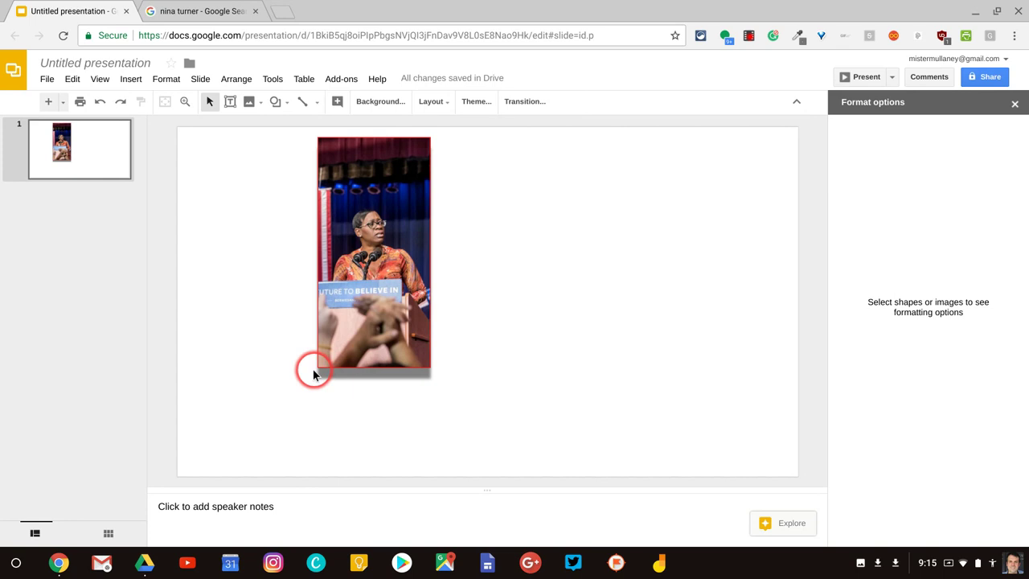
# Step: Tick Reflection in Format options to mirror the photo beneath itself
pyautogui.click(378, 258)
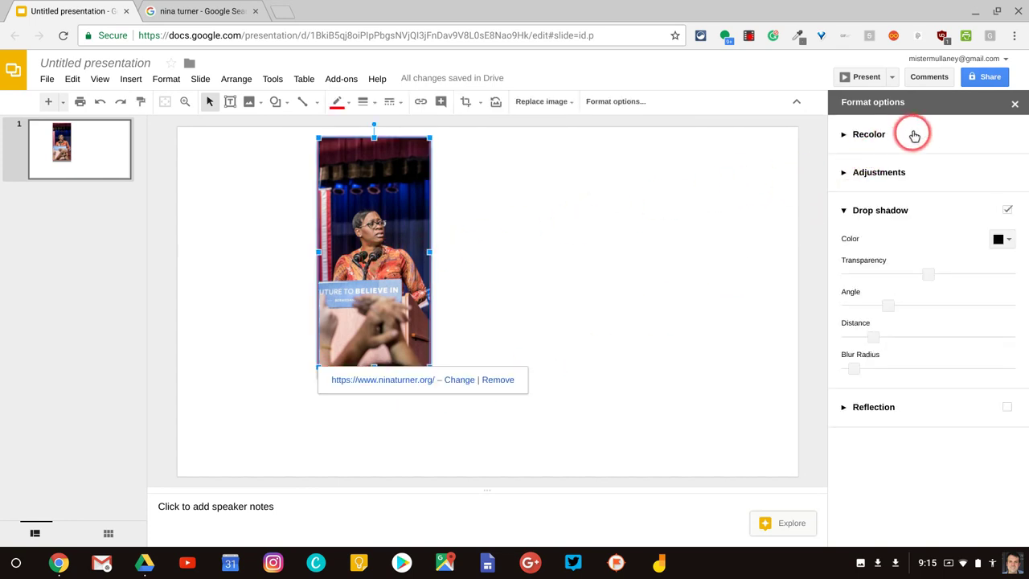
pyautogui.click(1007, 407)
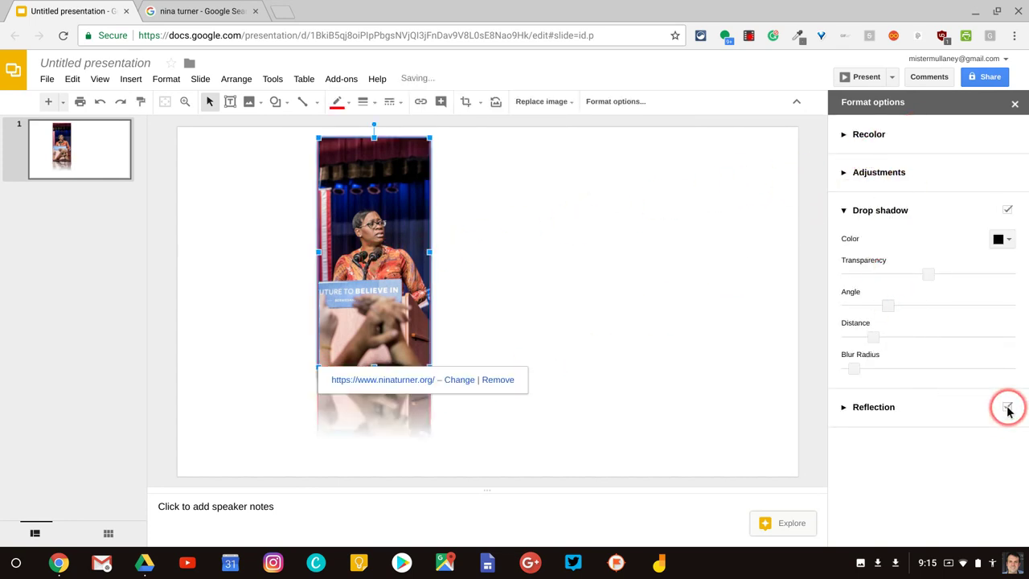
pyautogui.click(651, 255)
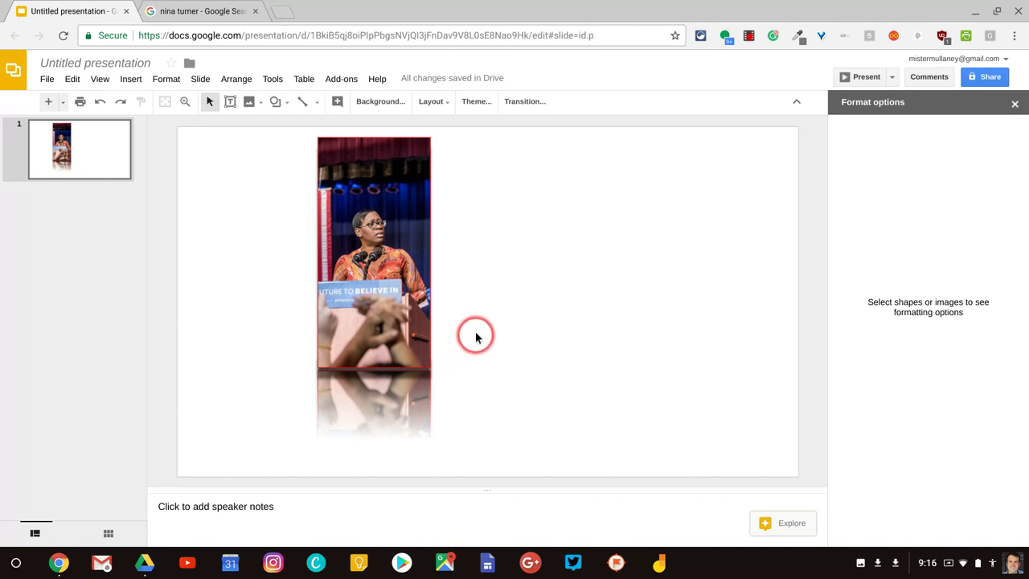
pyautogui.click(376, 256)
pyautogui.click(503, 272)
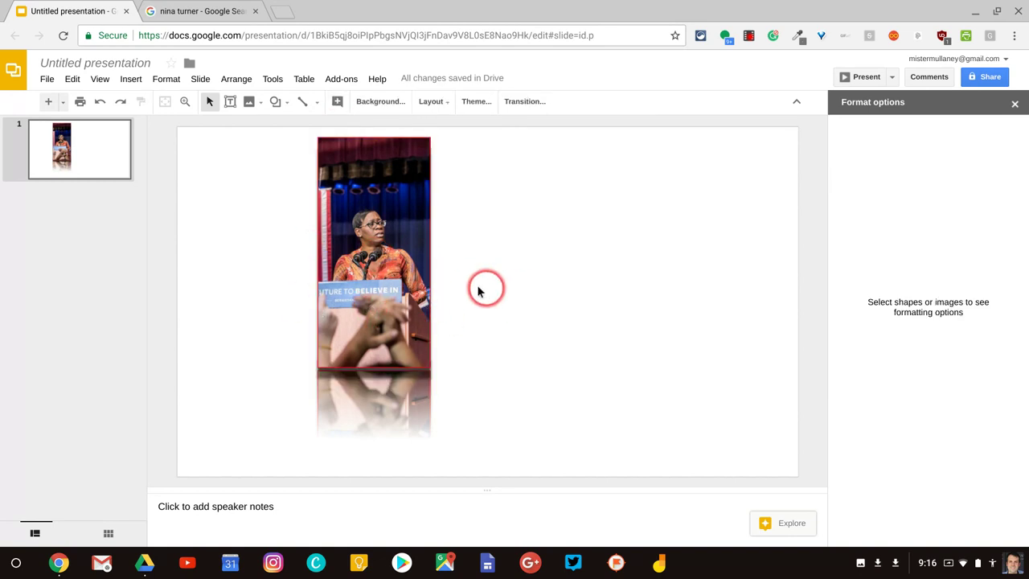
pyautogui.click(380, 271)
# Step: Replace the photo with a web image search result of the speaker's name showing her arm raised
pyautogui.rightClick(378, 271)
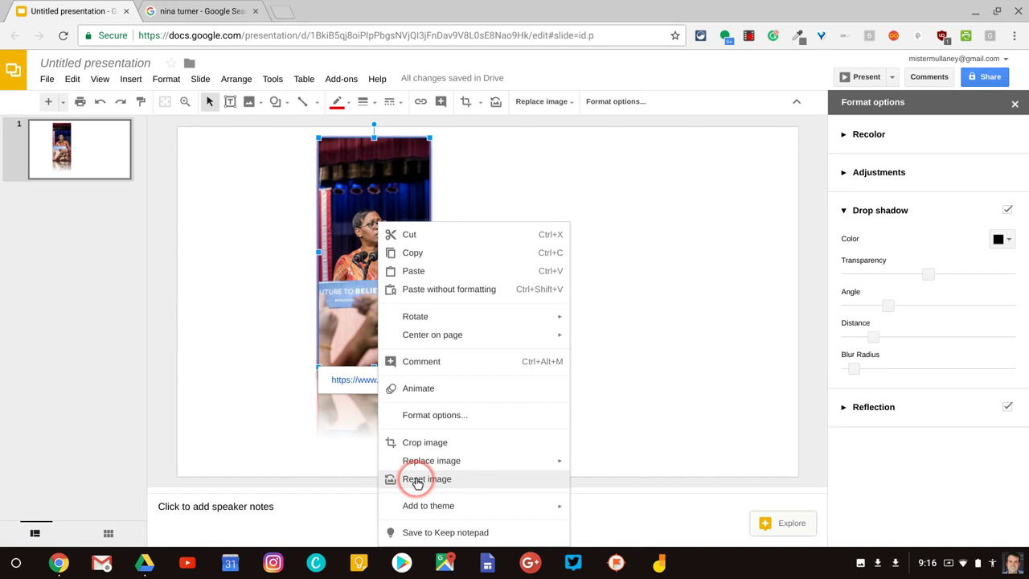
pyautogui.moveTo(427, 469)
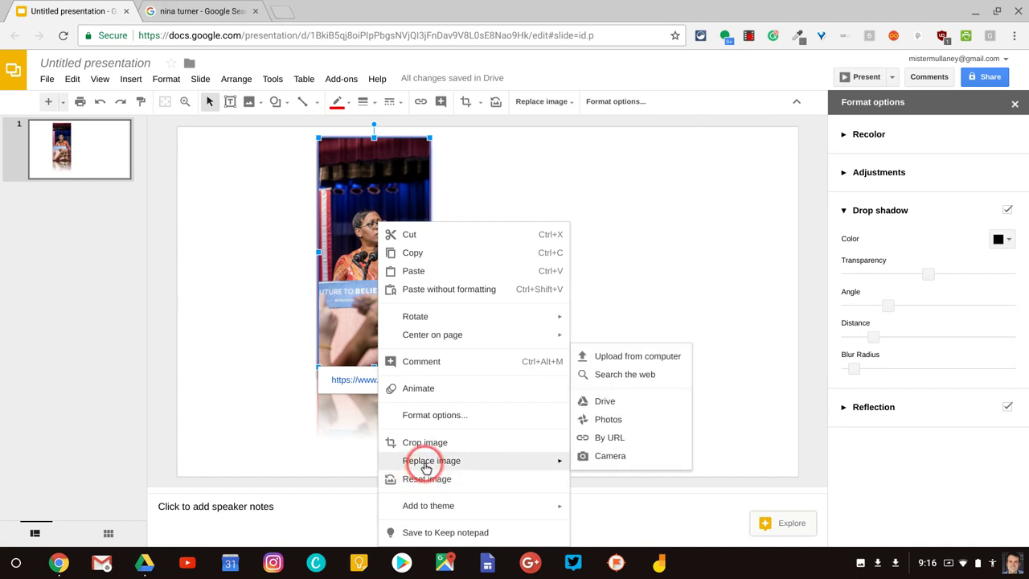
pyautogui.click(619, 376)
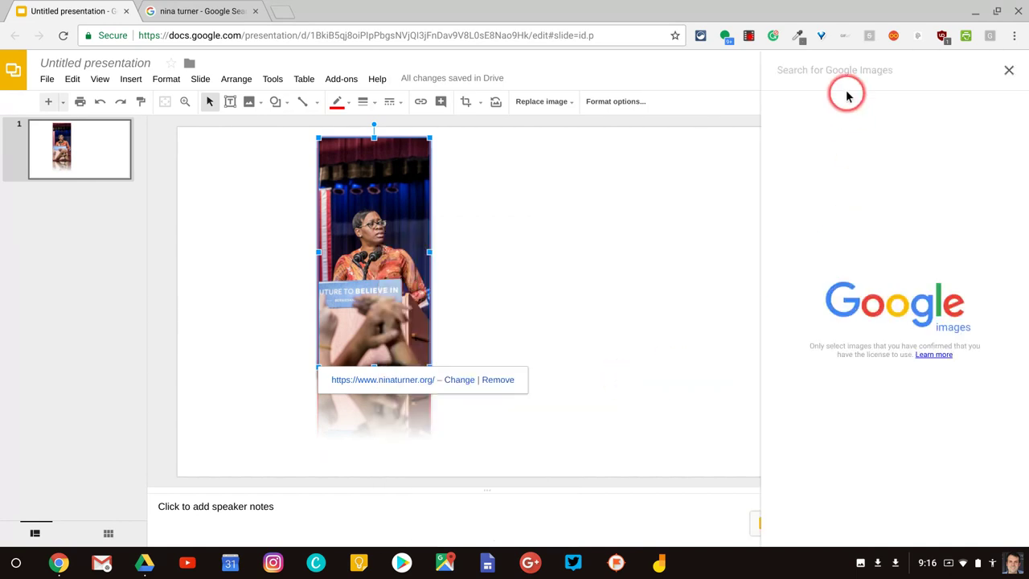
pyautogui.click(845, 80)
pyautogui.write('nina ')
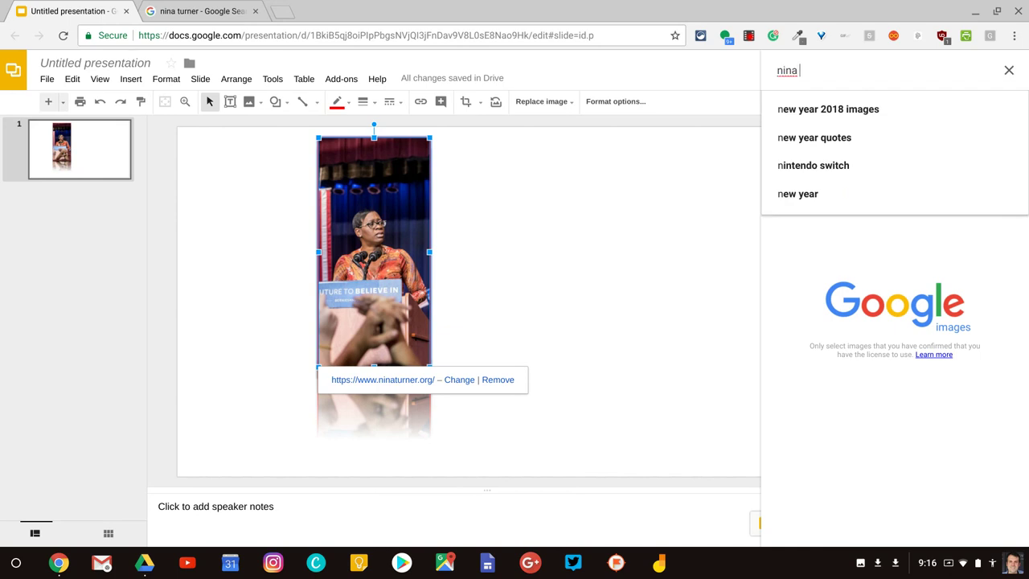
pyautogui.write('turner')
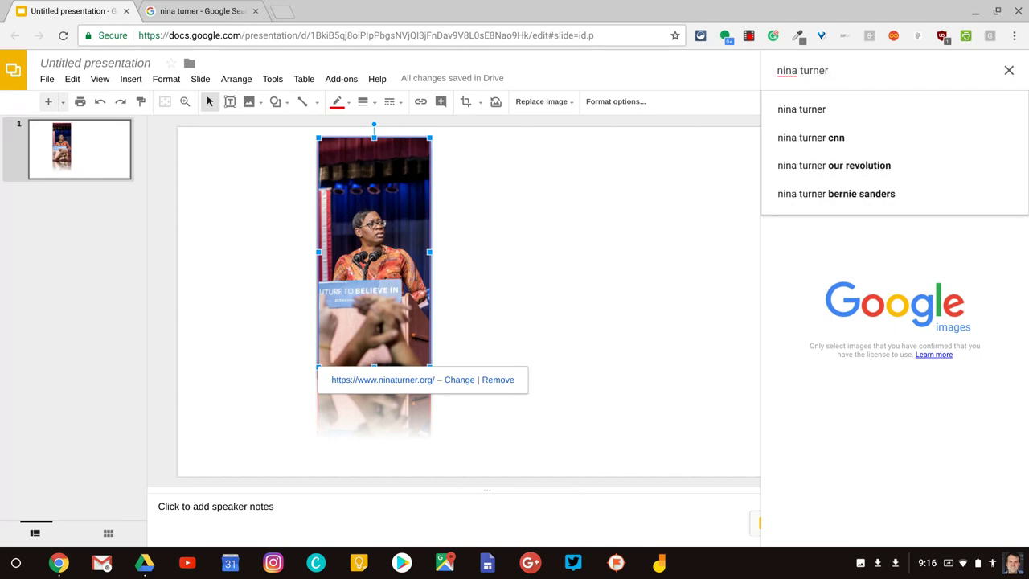
pyautogui.press('Return')
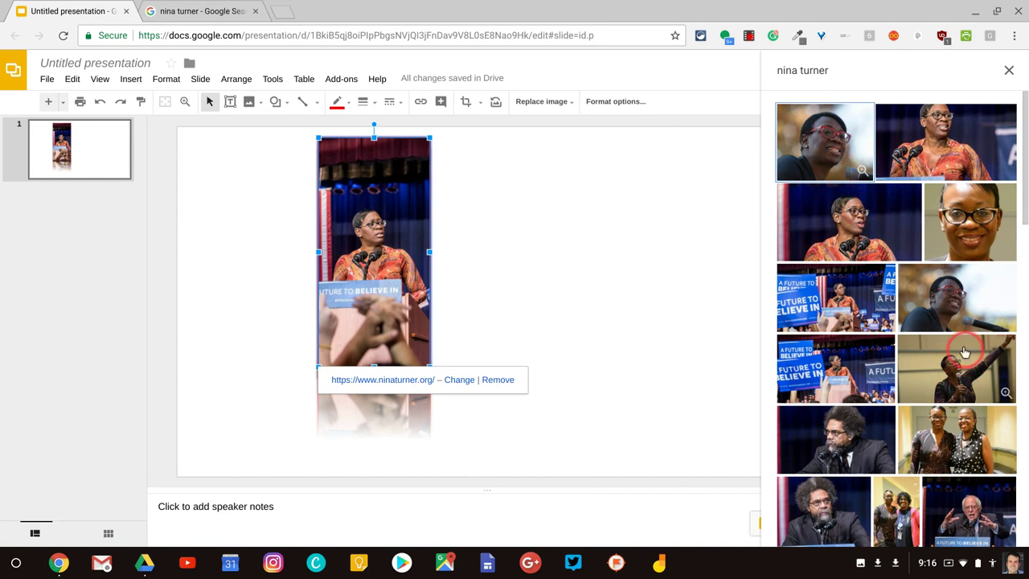
pyautogui.click(951, 369)
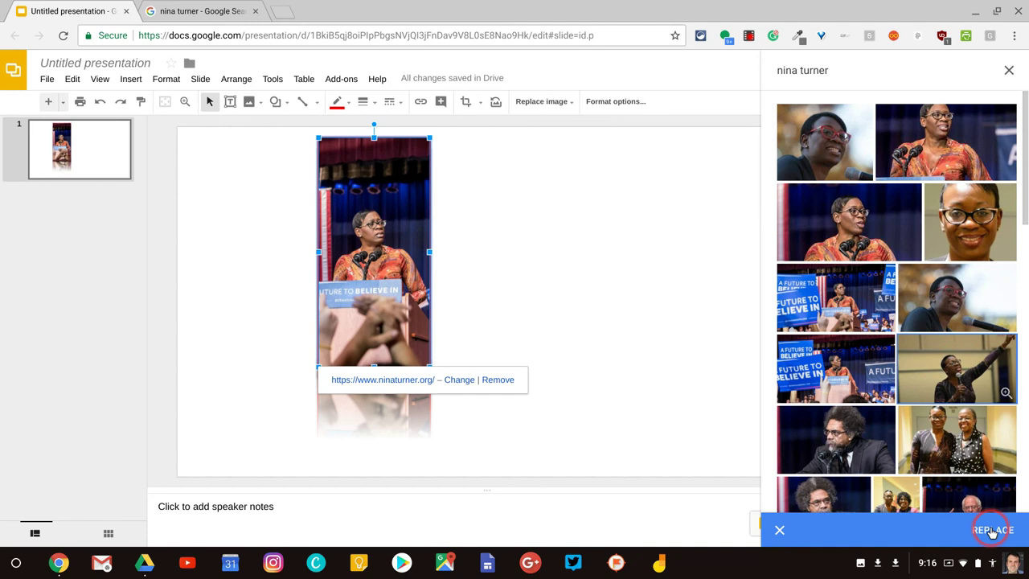
pyautogui.click(992, 530)
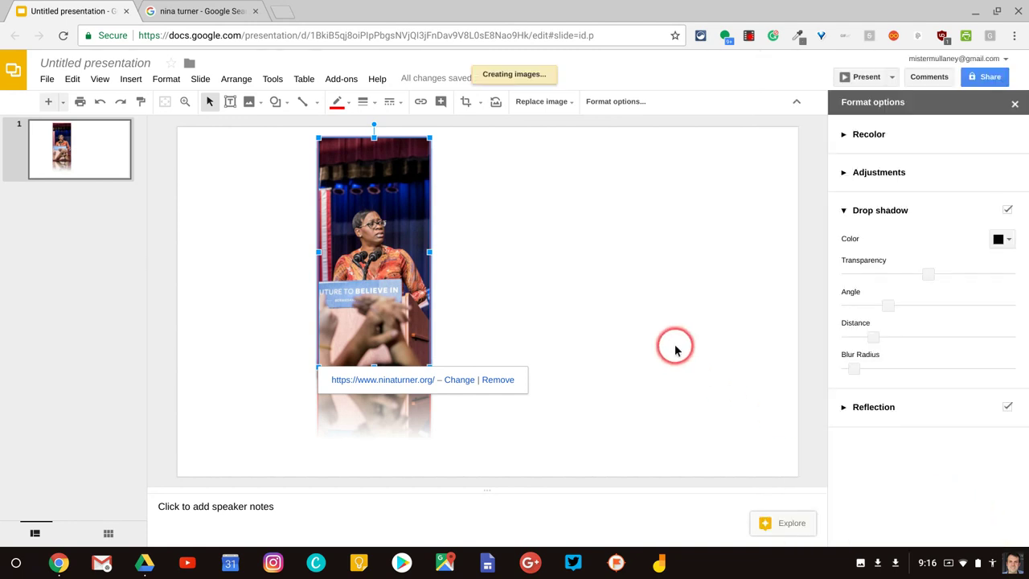
# Step: Confirm the new photo keeps its portrait crop and the red border formatting
pyautogui.click(635, 340)
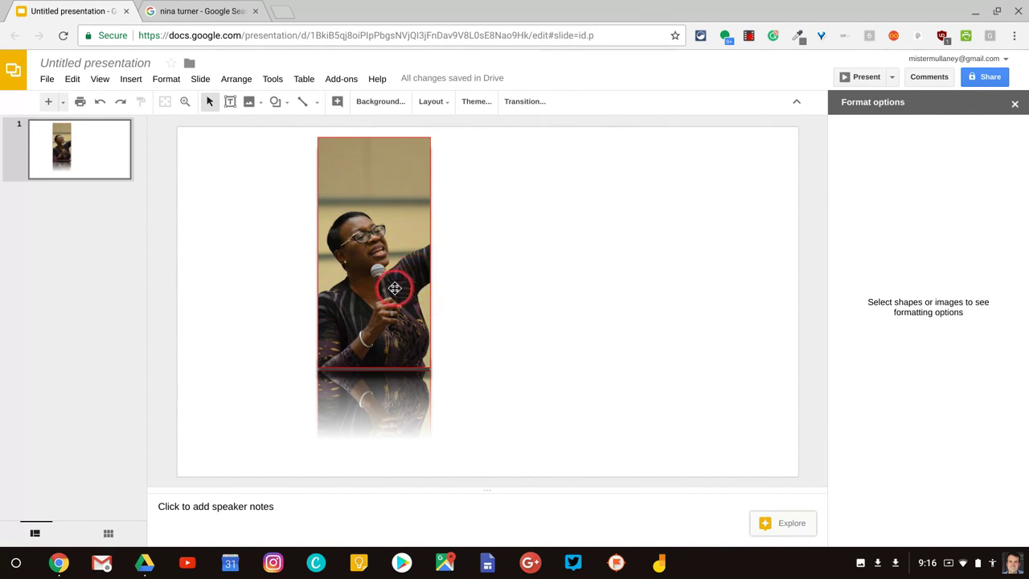
pyautogui.doubleClick(388, 287)
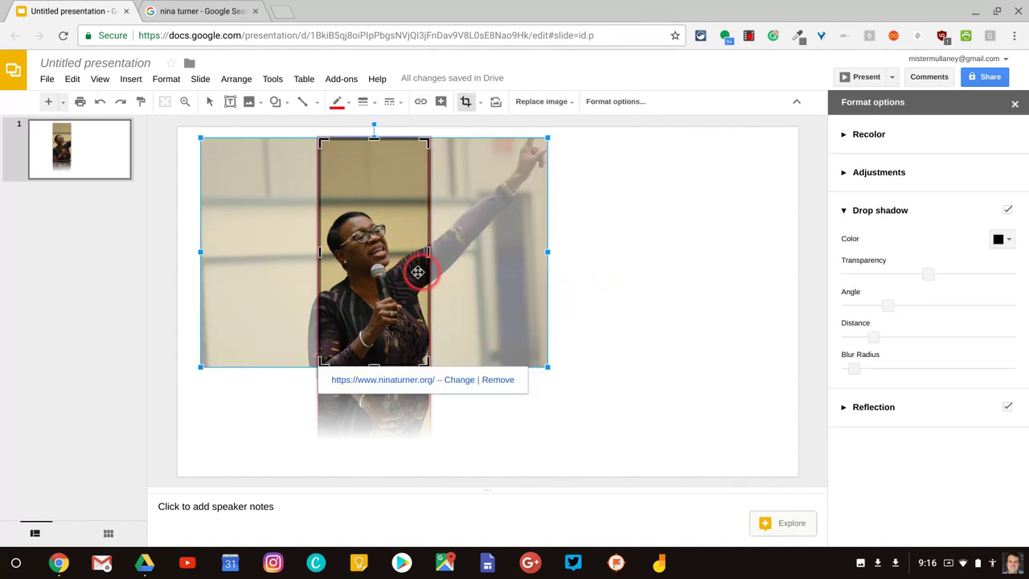
pyautogui.click(651, 292)
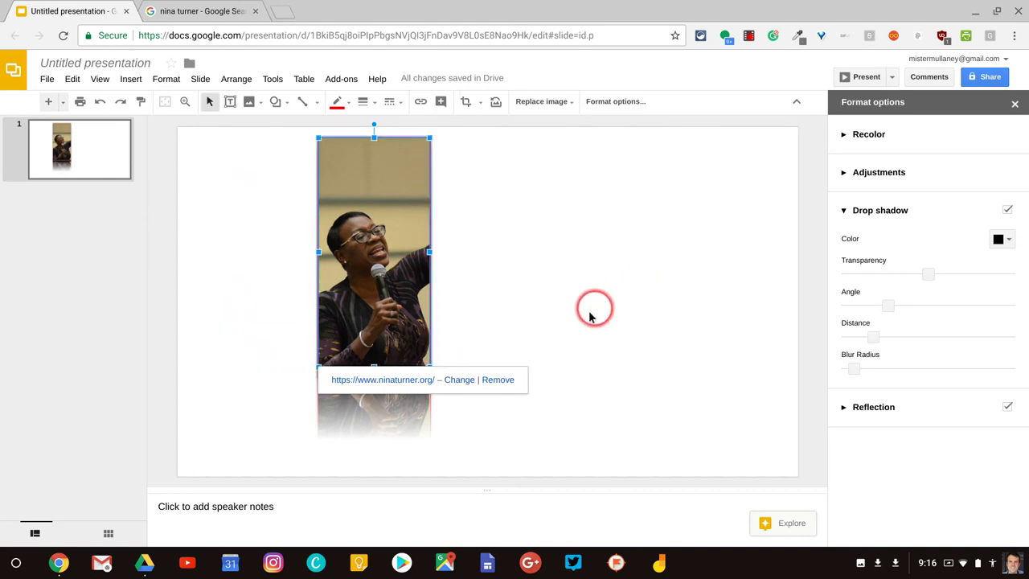
pyautogui.click(556, 337)
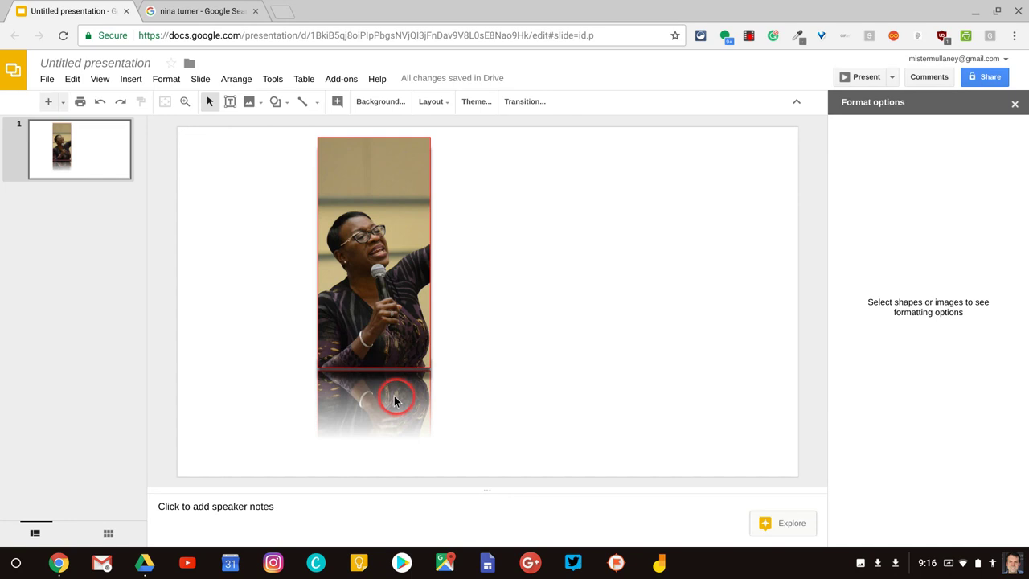
pyautogui.click(389, 298)
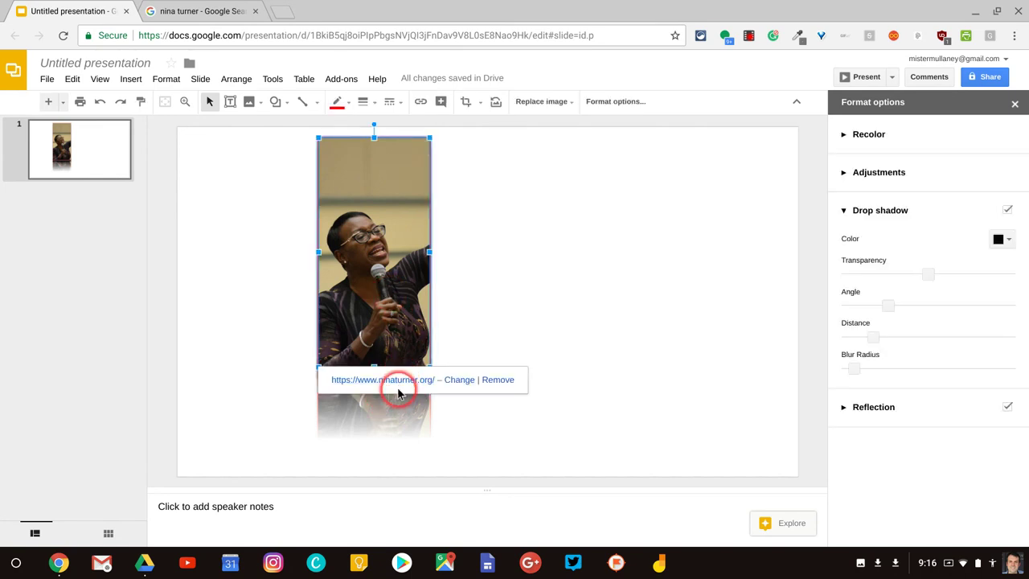
pyautogui.click(538, 298)
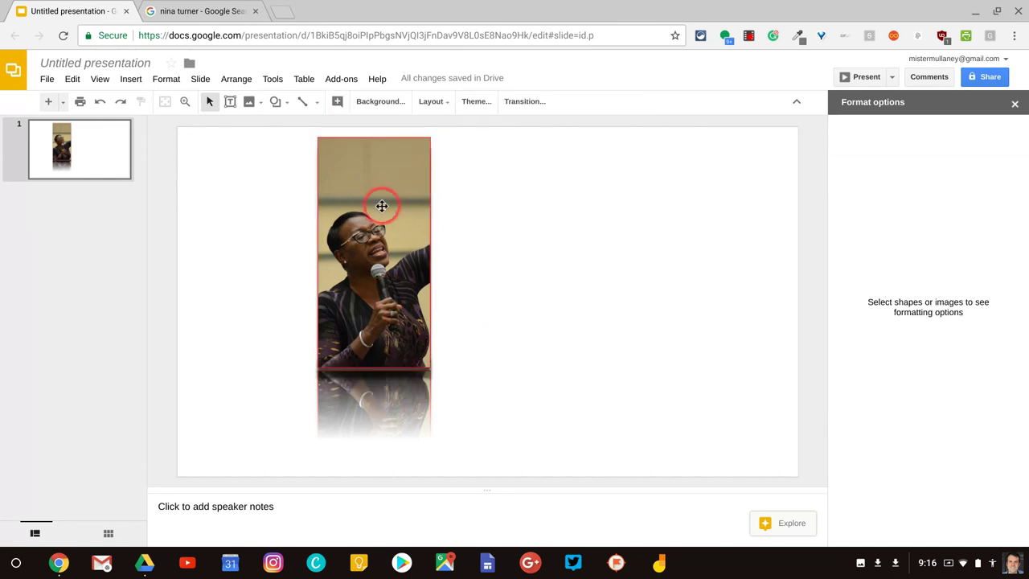
# Step: Review the photo's alt text via Format and close it without changes
pyautogui.click(377, 214)
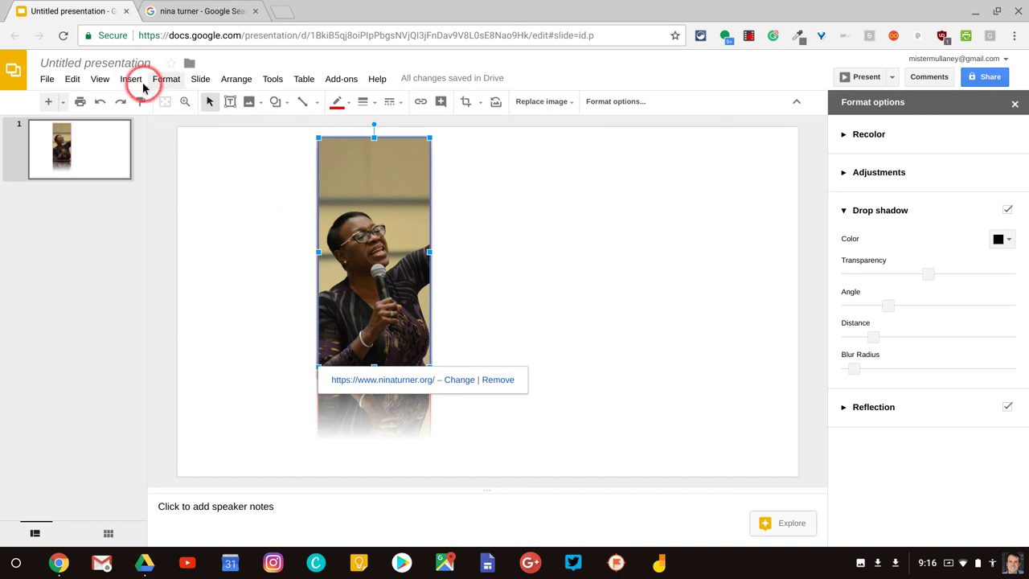
pyautogui.click(164, 79)
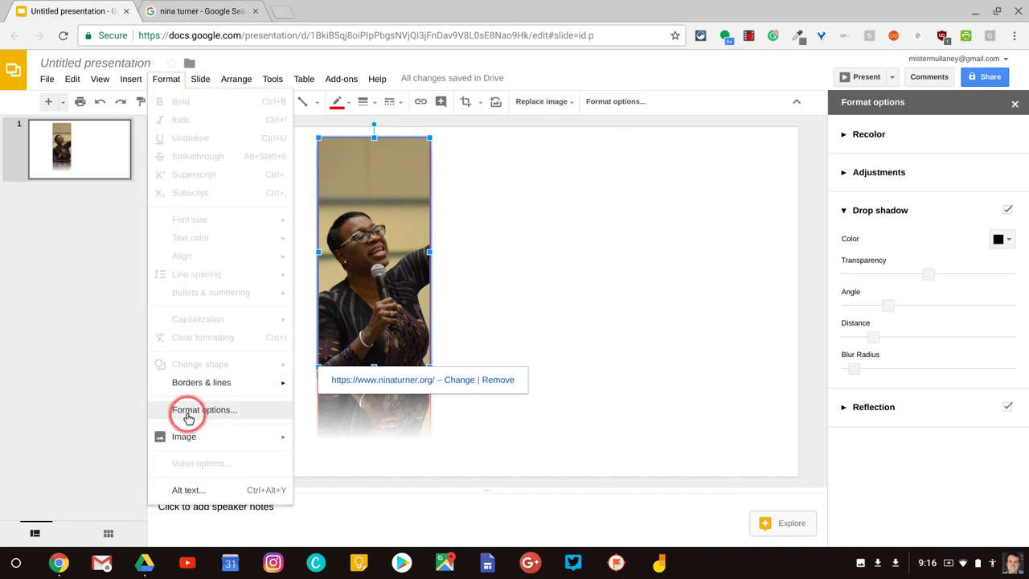
pyautogui.click(191, 489)
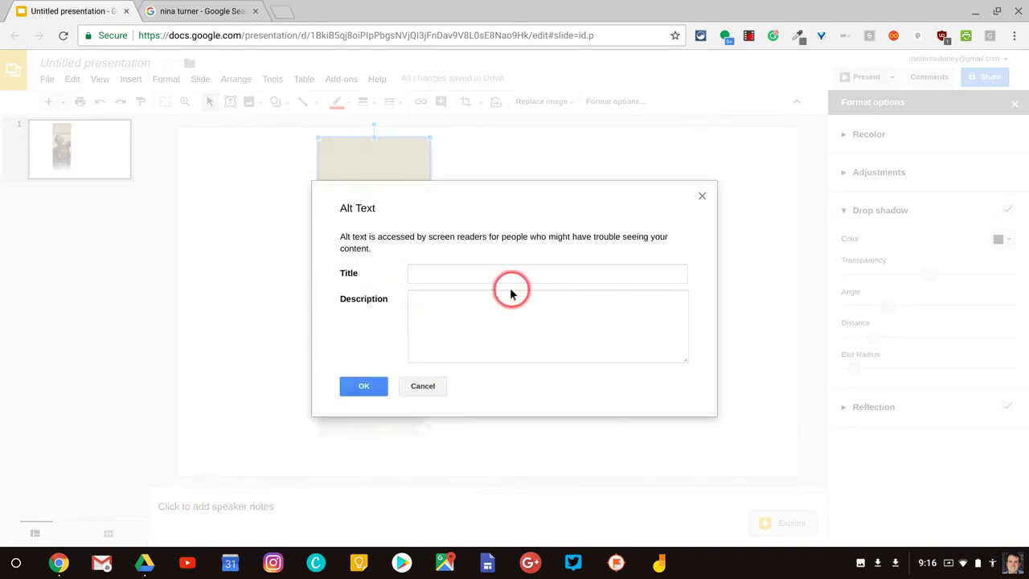
pyautogui.click(423, 387)
pyautogui.click(588, 281)
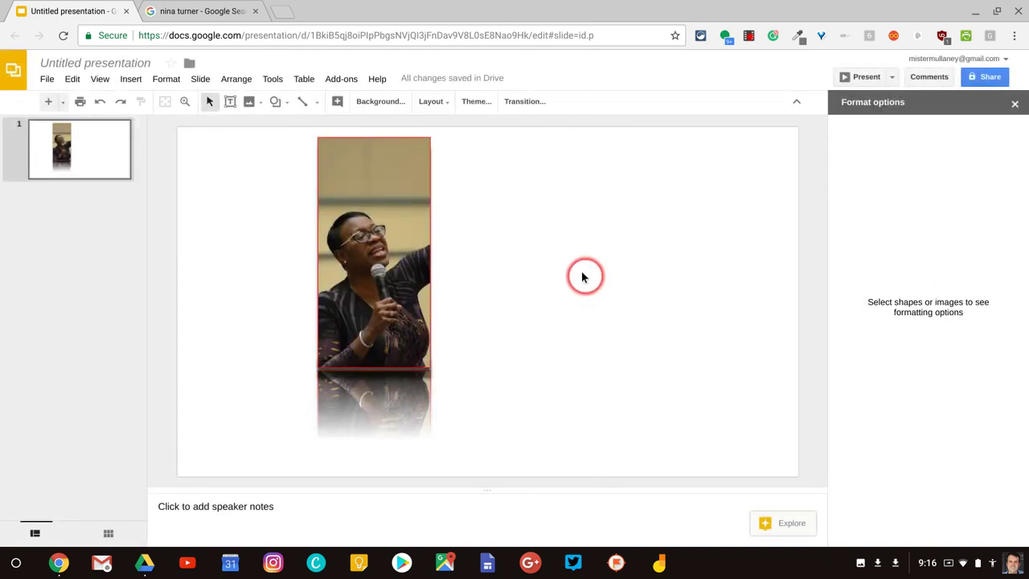